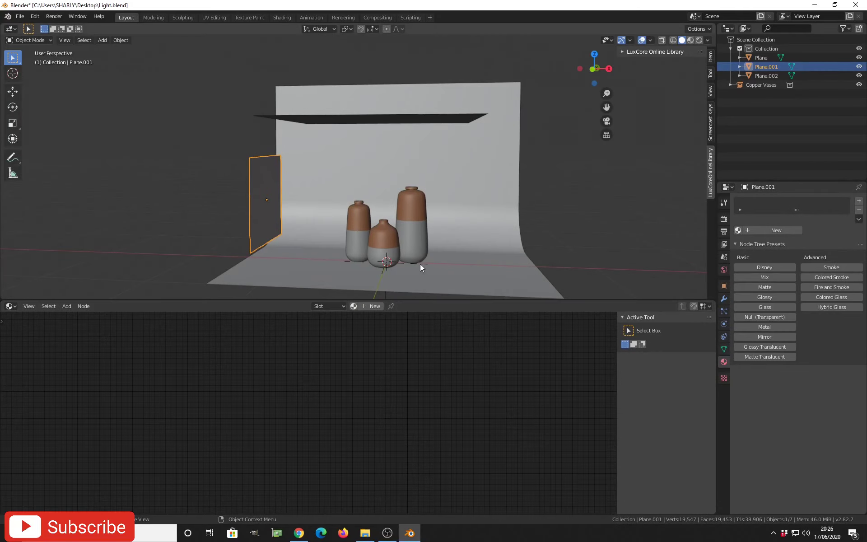
# Step: Open the world lighting settings and select the copper vases in the scene
pyautogui.moveTo(405, 267); pyautogui.dragTo(393, 248, button='middle')
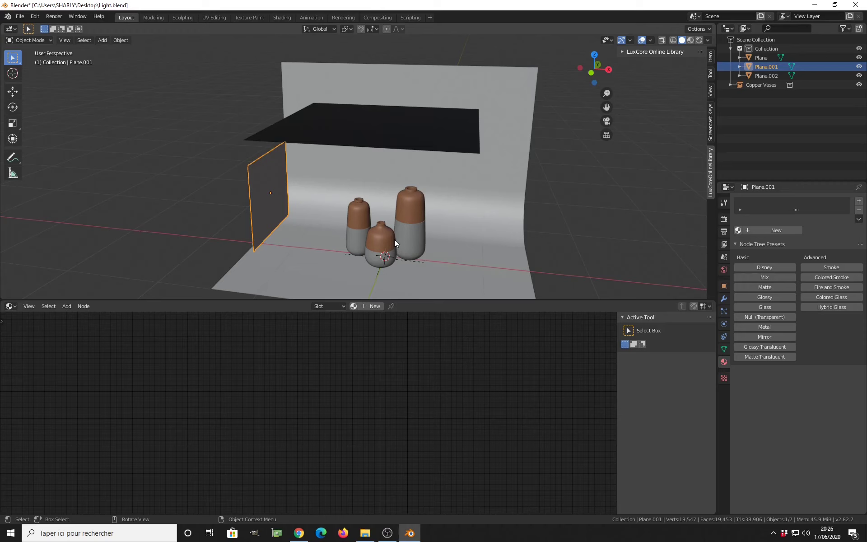
pyautogui.moveTo(396, 246)
pyautogui.mouseDown(button='middle')
pyautogui.moveTo(387, 251)
pyautogui.moveTo(402, 232)
pyautogui.mouseUp(button='middle')
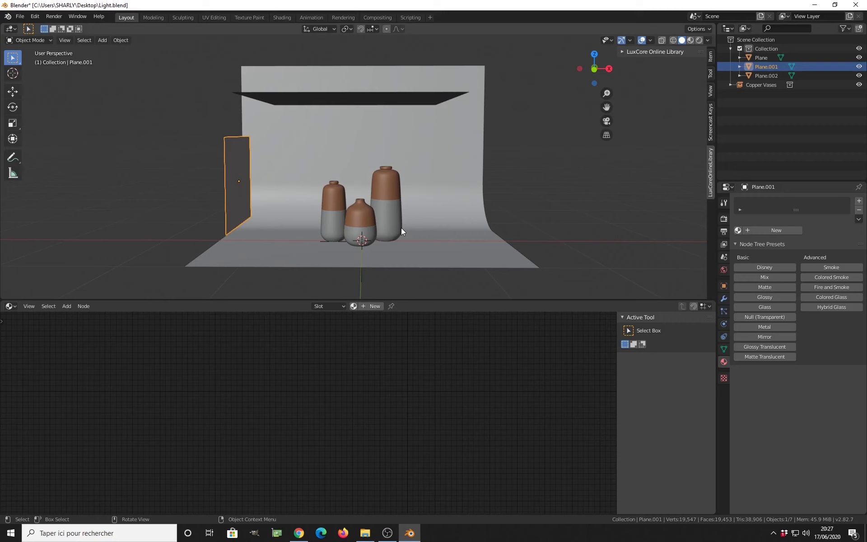
pyautogui.click(724, 270)
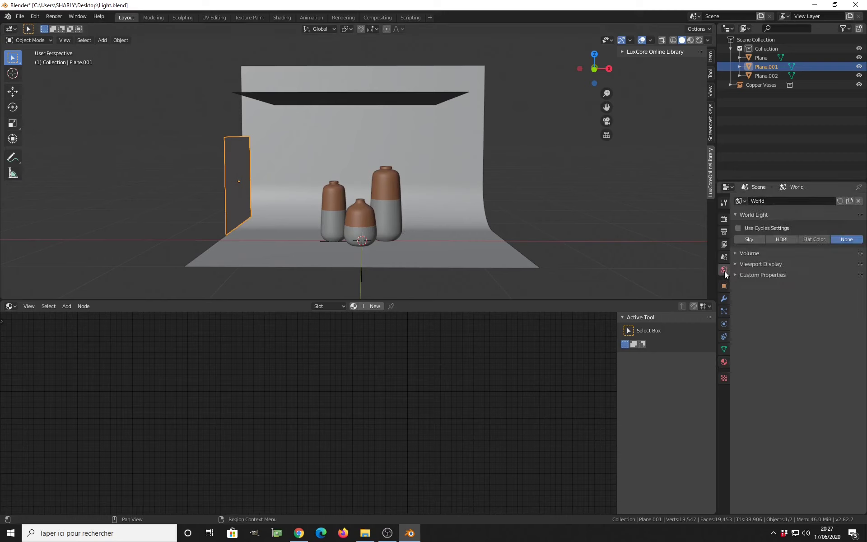
pyautogui.click(340, 201)
pyautogui.moveTo(386, 221); pyautogui.dragTo(355, 227, button='middle')
pyautogui.scroll(4, 355, 227)
pyautogui.scroll(-2, 364, 229)
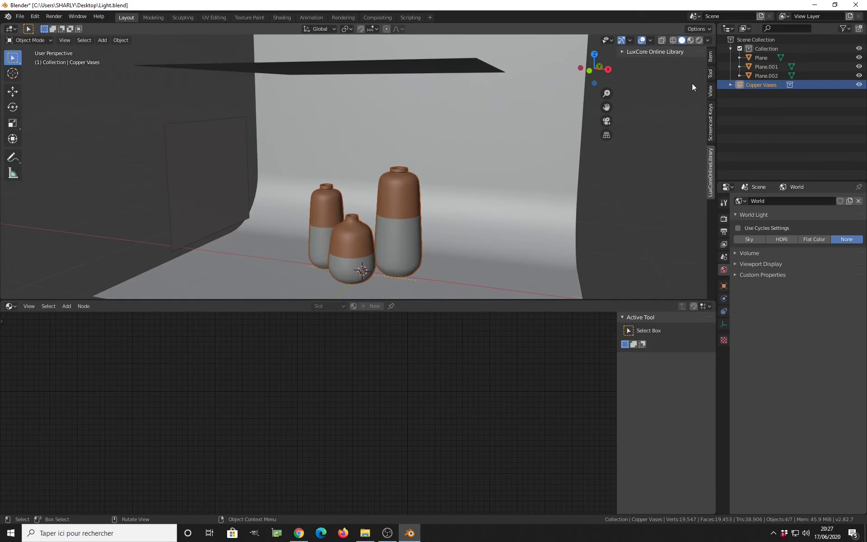
# Step: Browse the LuxCore Online Library assets and hide the asset bar again
pyautogui.click(623, 52)
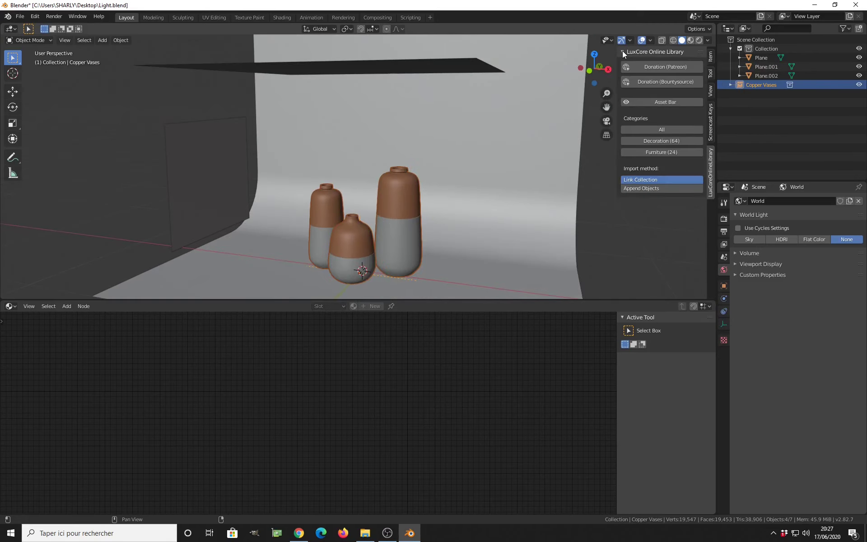
pyautogui.click(632, 101)
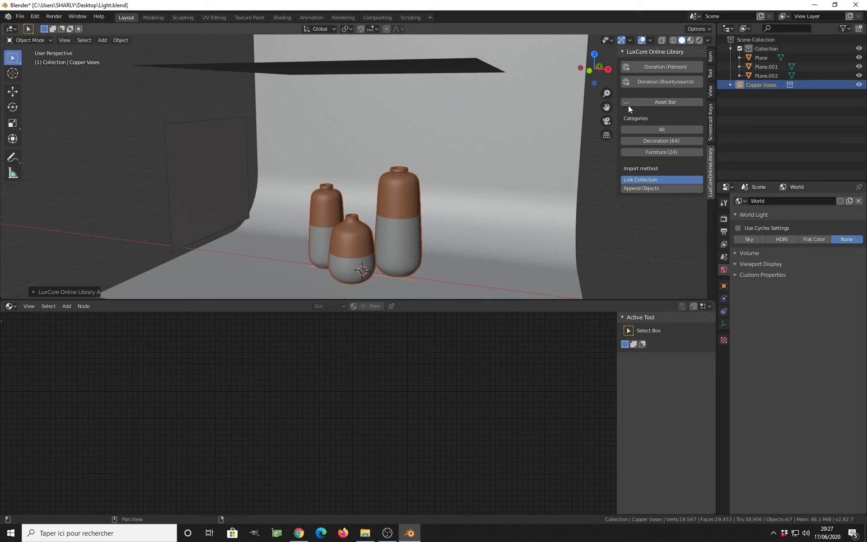
pyautogui.click(625, 101)
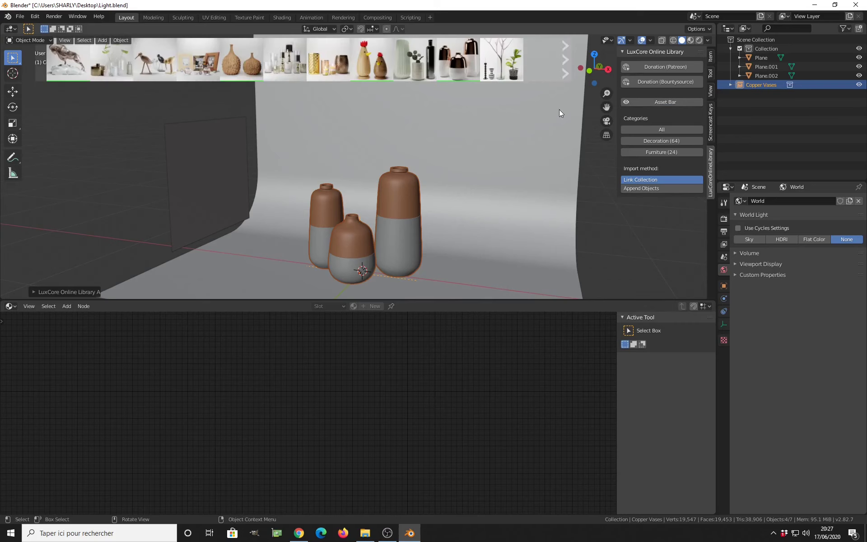
pyautogui.scroll(-2, 91, 63)
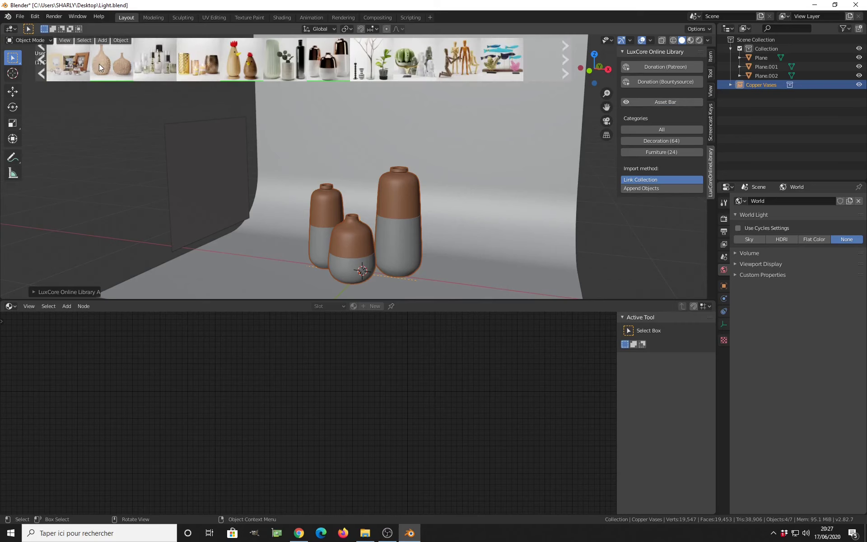
pyautogui.scroll(2, 107, 62)
pyautogui.scroll(-2, 136, 66)
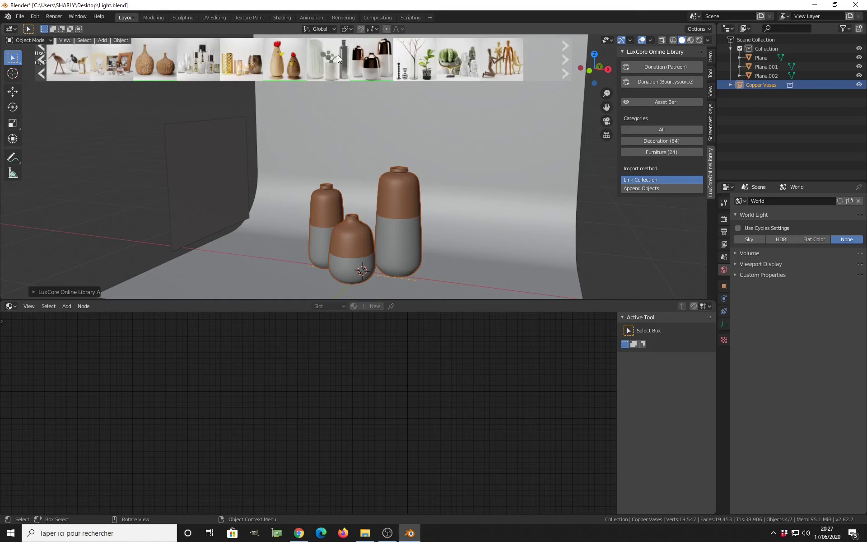
pyautogui.click(625, 103)
# Step: Switch the 3D view to rendered shading to preview the studio scene
pyautogui.moveTo(393, 214); pyautogui.dragTo(441, 191, button='middle')
pyautogui.scroll(1, 441, 190)
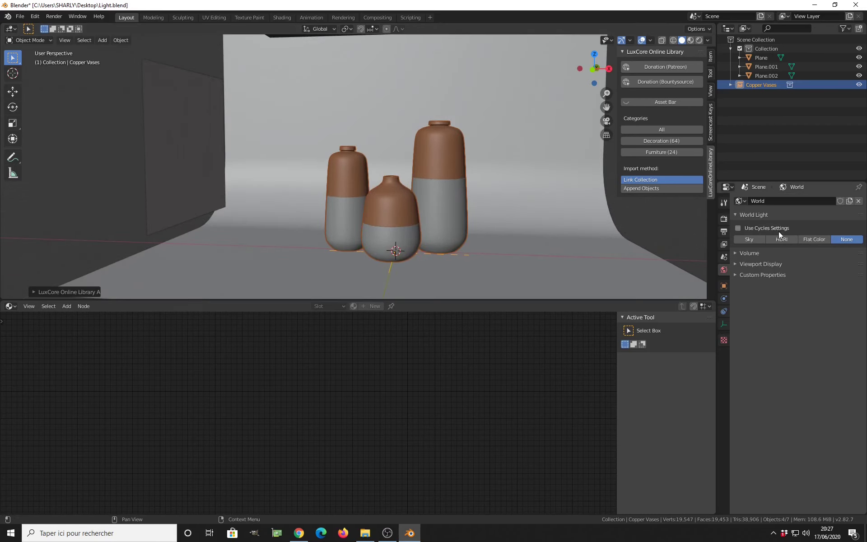
pyautogui.scroll(-3, 501, 195)
pyautogui.moveTo(499, 194); pyautogui.dragTo(533, 199, button='middle')
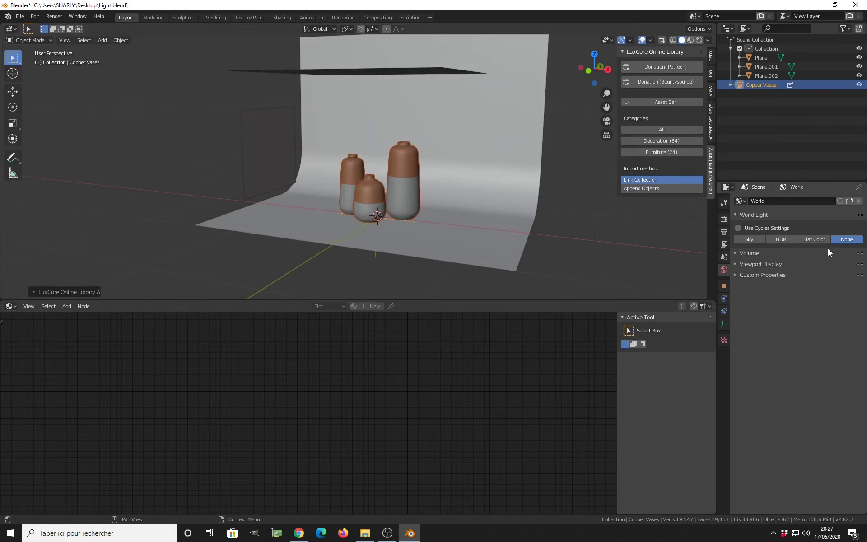
pyautogui.click(699, 40)
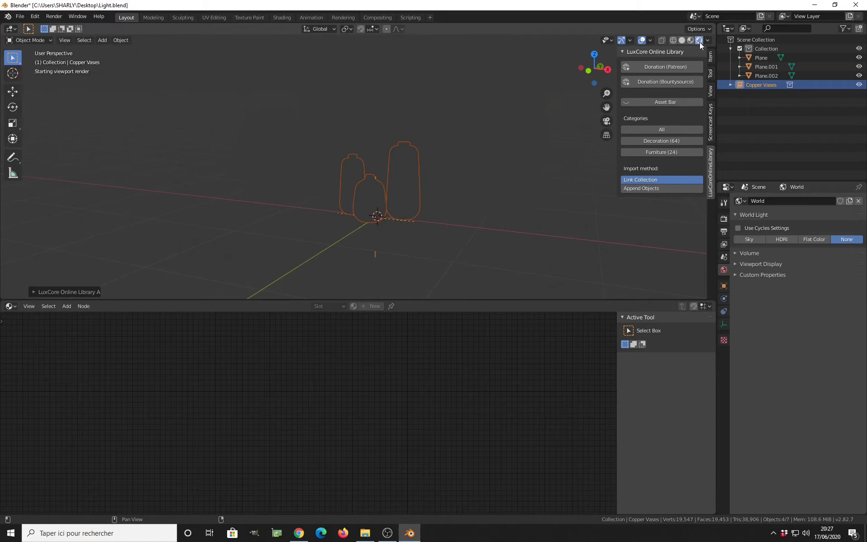
pyautogui.moveTo(391, 191); pyautogui.dragTo(448, 189, button='middle')
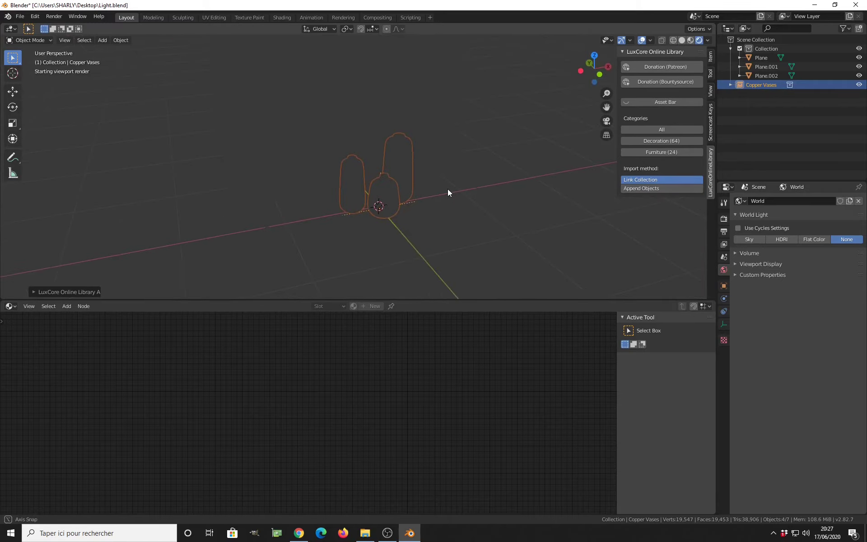
# Step: Try a Flat Color world light on the rendered vase scene
pyautogui.click(818, 239)
pyautogui.moveTo(460, 219); pyautogui.dragTo(475, 180, button='middle')
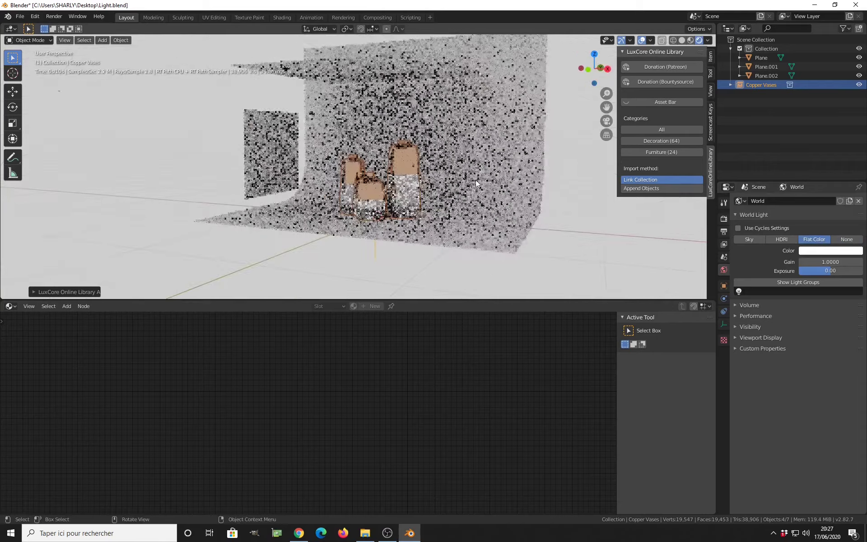
pyautogui.click(483, 140)
pyautogui.click(367, 64)
# Step: Select the vertical plane beside the vases and set the world light to None
pyautogui.click(275, 144)
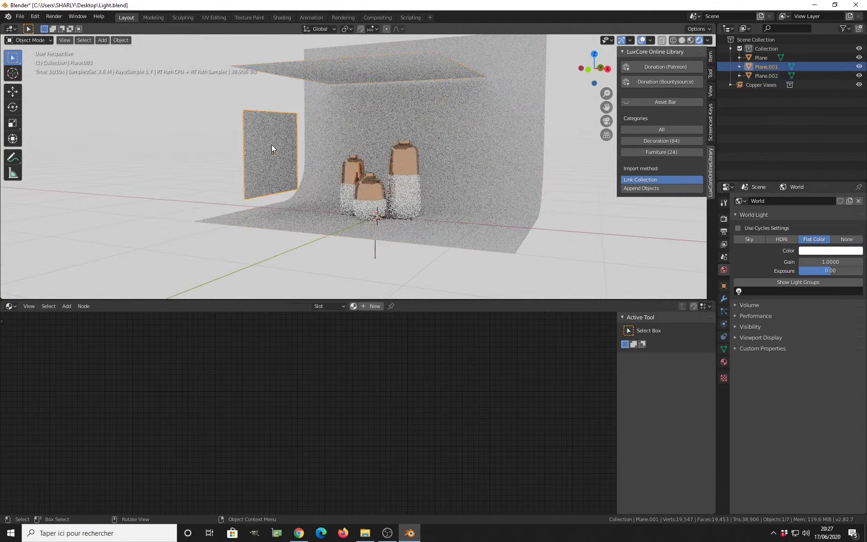
pyautogui.moveTo(275, 144); pyautogui.dragTo(316, 183, button='middle')
pyautogui.click(846, 239)
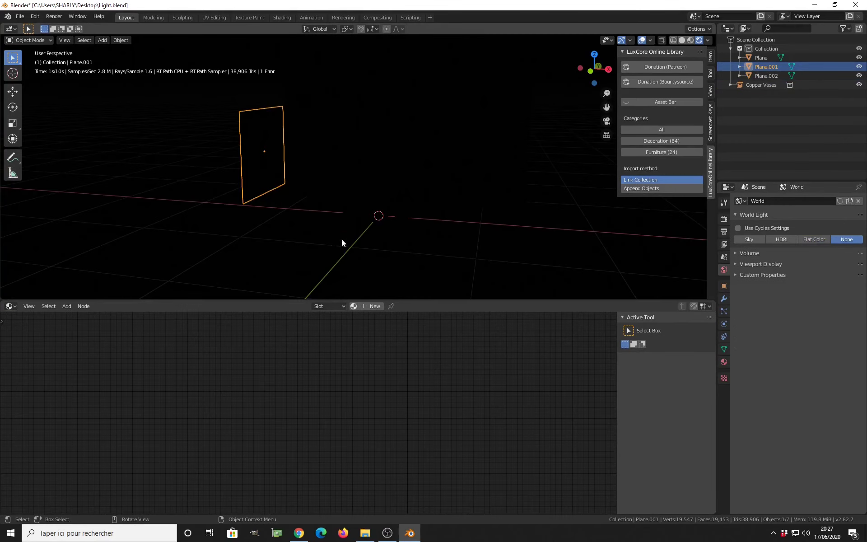
# Step: Create a new material for the vertical side plane and add an Emission node to its Matte material
pyautogui.click(724, 362)
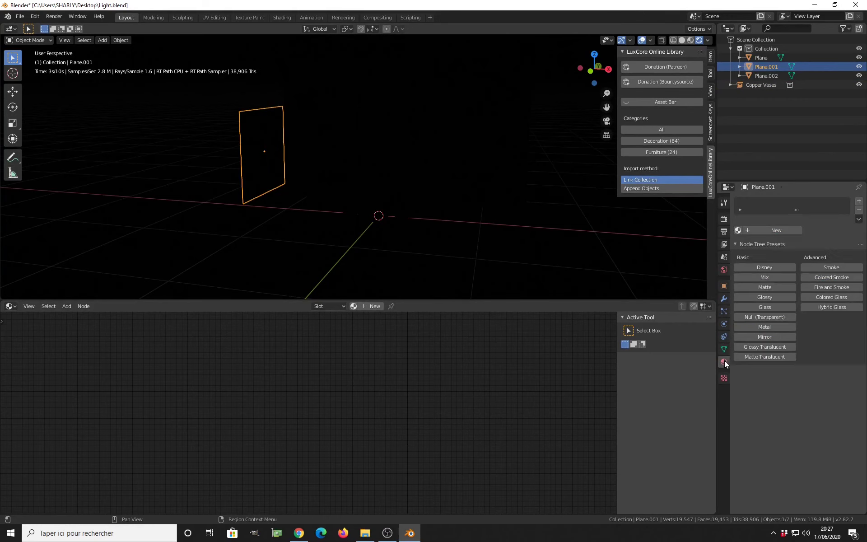
pyautogui.click(773, 230)
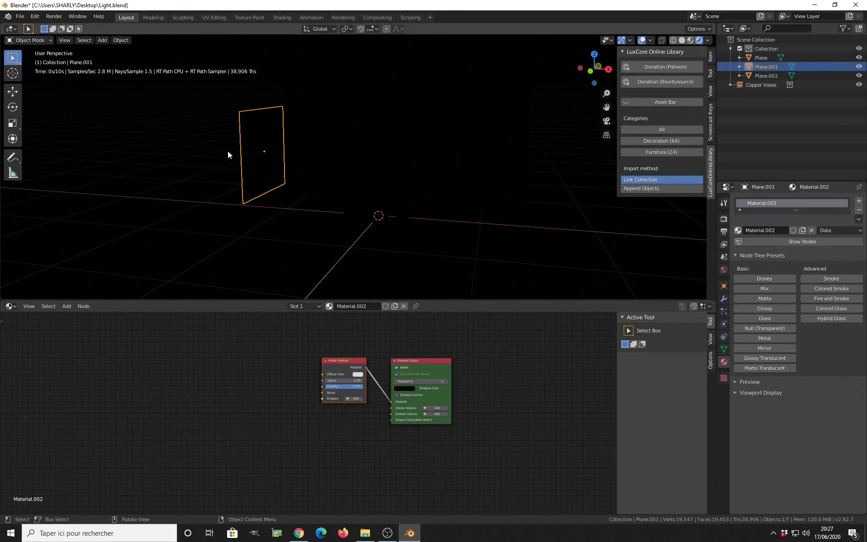
pyautogui.scroll(3, 344, 395)
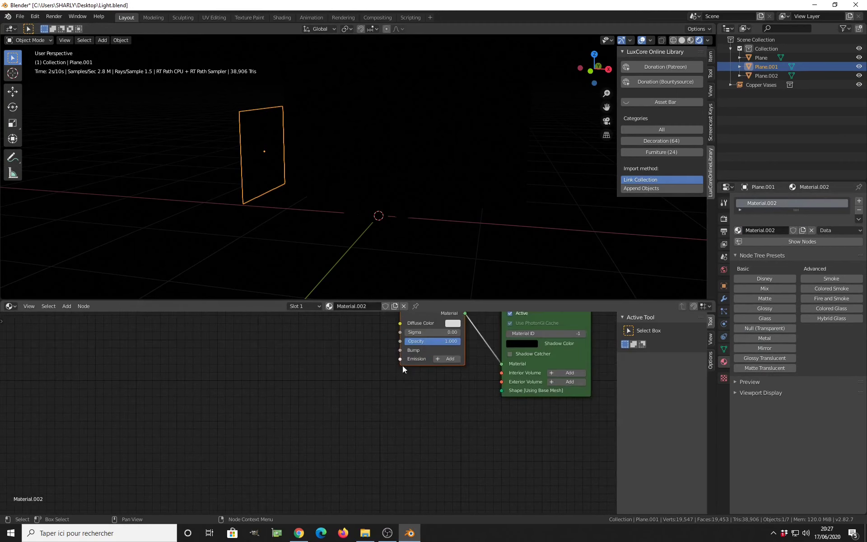
pyautogui.scroll(2, 343, 396)
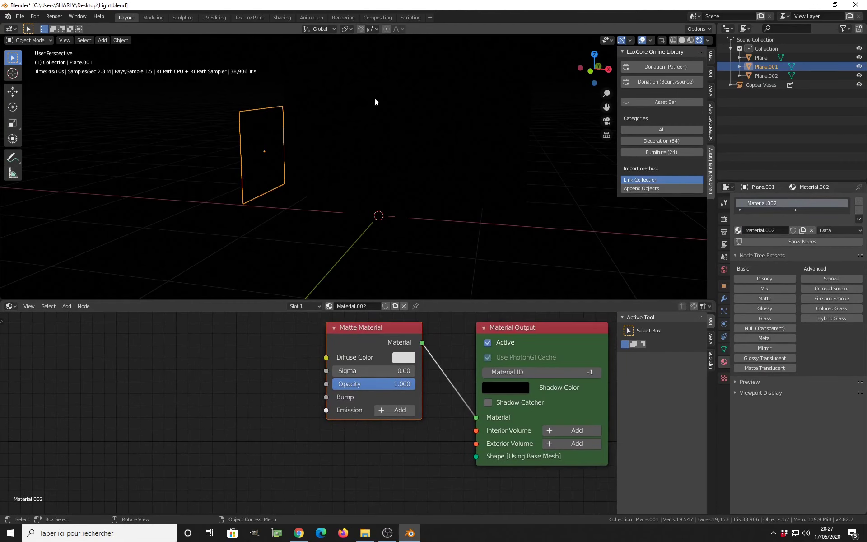
pyautogui.click(397, 410)
# Step: Link the side plane's emissive material to the overhead plane so both share it
pyautogui.moveTo(355, 263); pyautogui.dragTo(355, 132, button='middle')
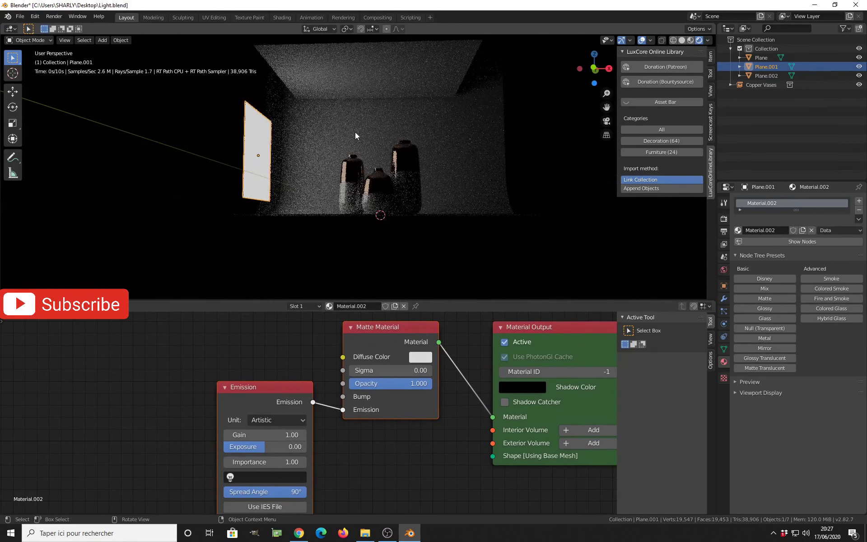
pyautogui.keyDown('shift'); pyautogui.click(354, 59); pyautogui.keyUp('shift')
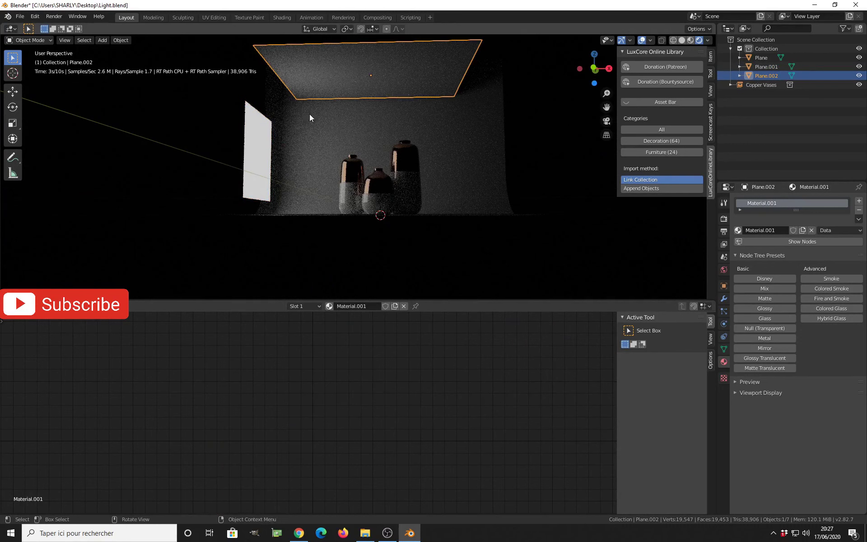
pyautogui.keyDown('shift'); pyautogui.click(257, 138); pyautogui.keyUp('shift')
pyautogui.rightClick(257, 142)
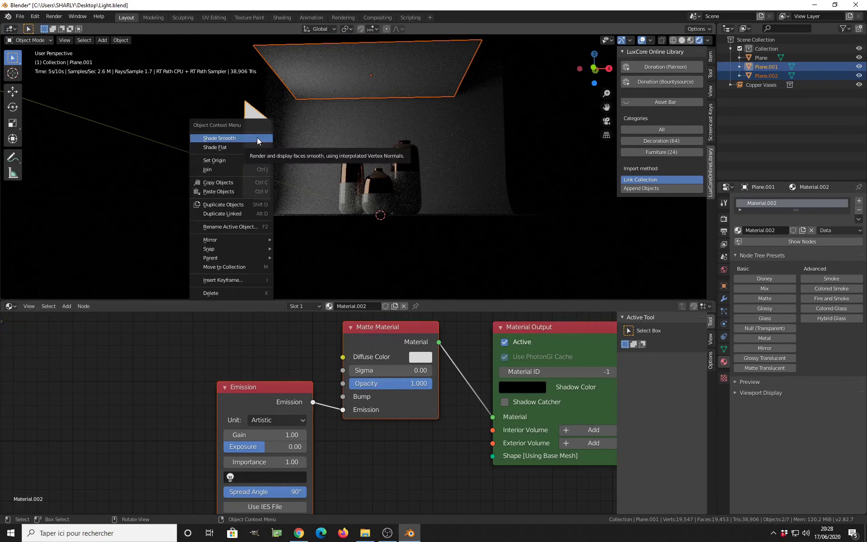
pyautogui.moveTo(241, 248)
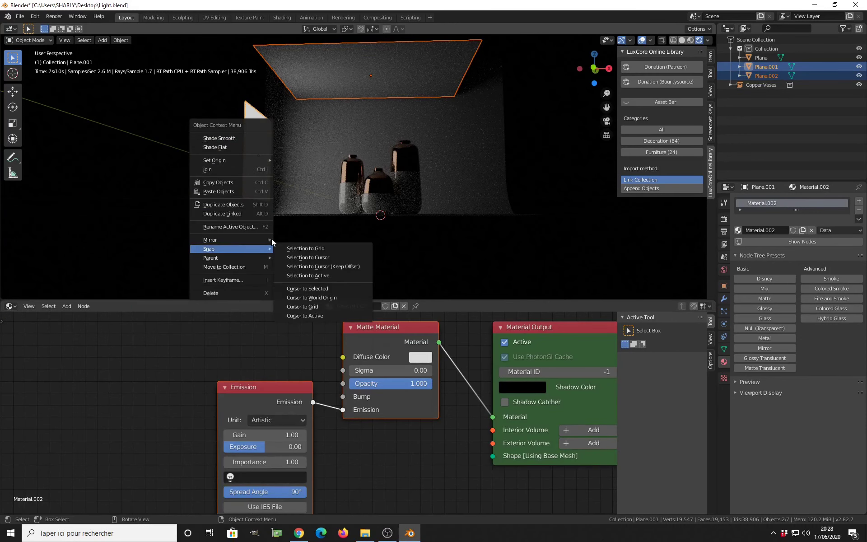
pyautogui.click(301, 261)
pyautogui.hotkey('ctrl', 'l')
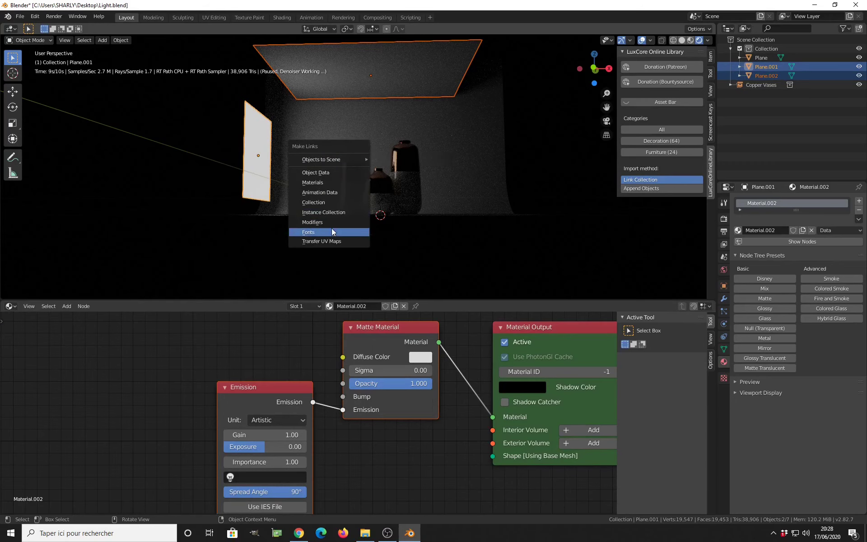
pyautogui.click(330, 182)
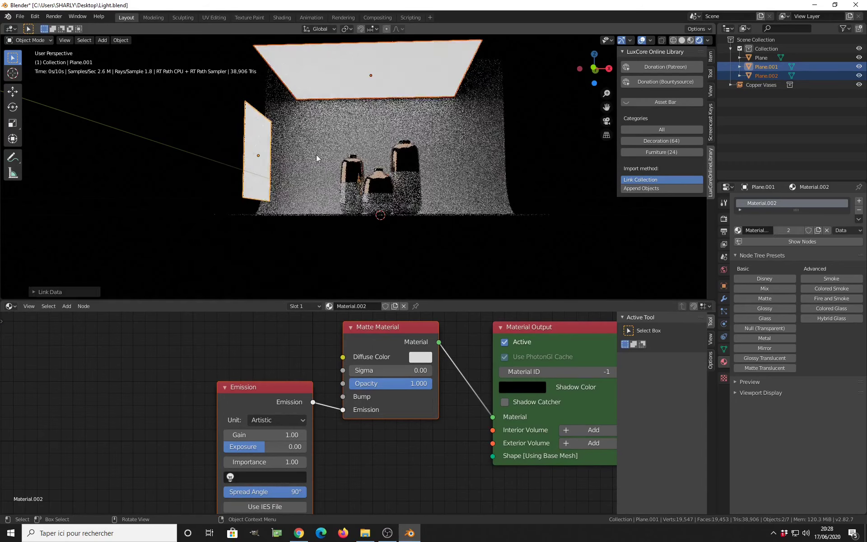
# Step: Examine the light and reflections that the two emissive planes cast on the vases from several angles
pyautogui.moveTo(314, 154); pyautogui.dragTo(275, 131, button='middle')
pyautogui.click(275, 131)
pyautogui.moveTo(406, 409); pyautogui.dragTo(504, 399, button='middle')
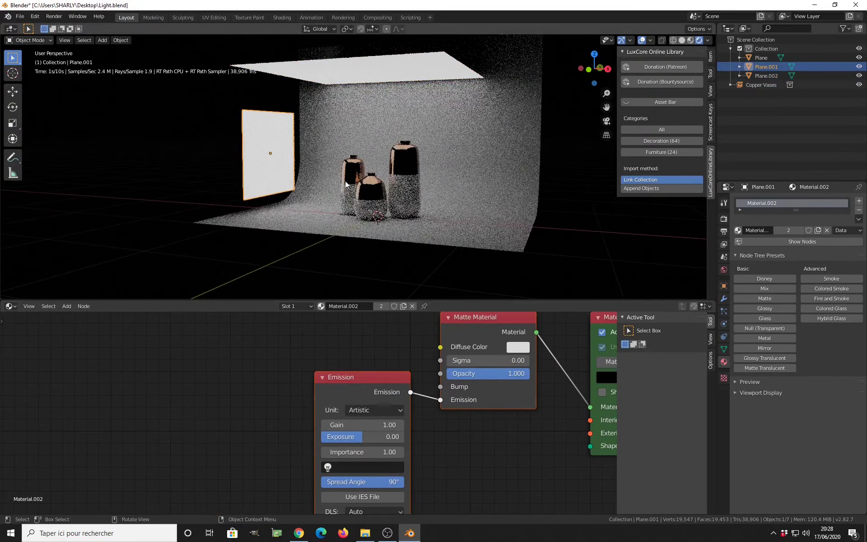
pyautogui.moveTo(326, 177); pyautogui.dragTo(406, 201, button='middle')
pyautogui.scroll(5, 382, 191)
pyautogui.scroll(4, 398, 206)
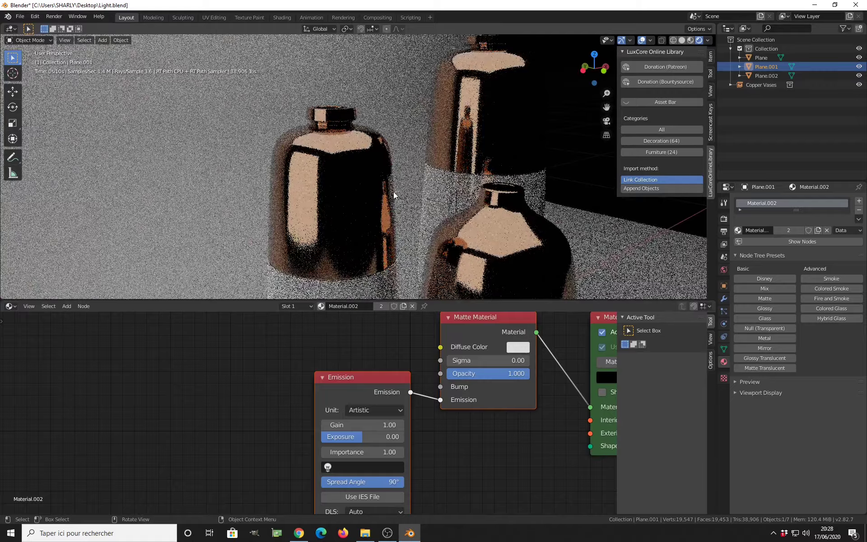
pyautogui.scroll(-3, 397, 206)
pyautogui.moveTo(354, 180); pyautogui.dragTo(345, 188, button='middle')
pyautogui.scroll(4, 345, 187)
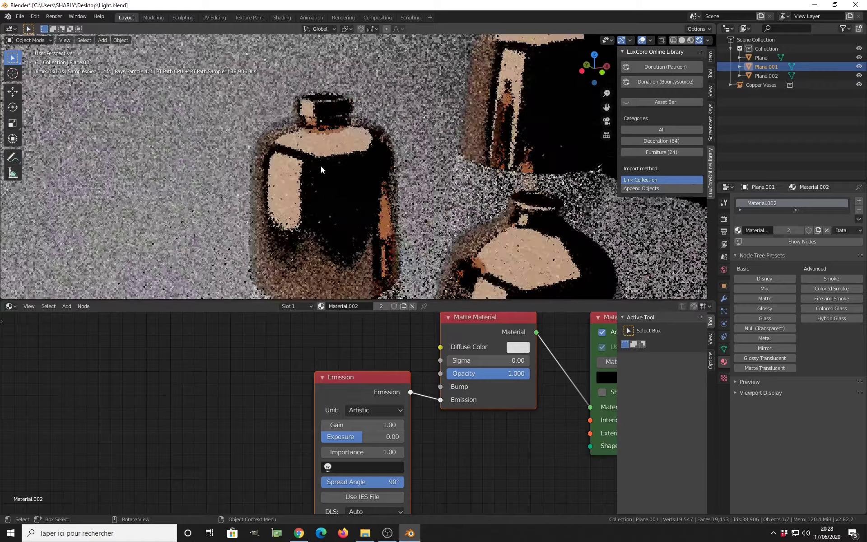
pyautogui.scroll(-4, 339, 172)
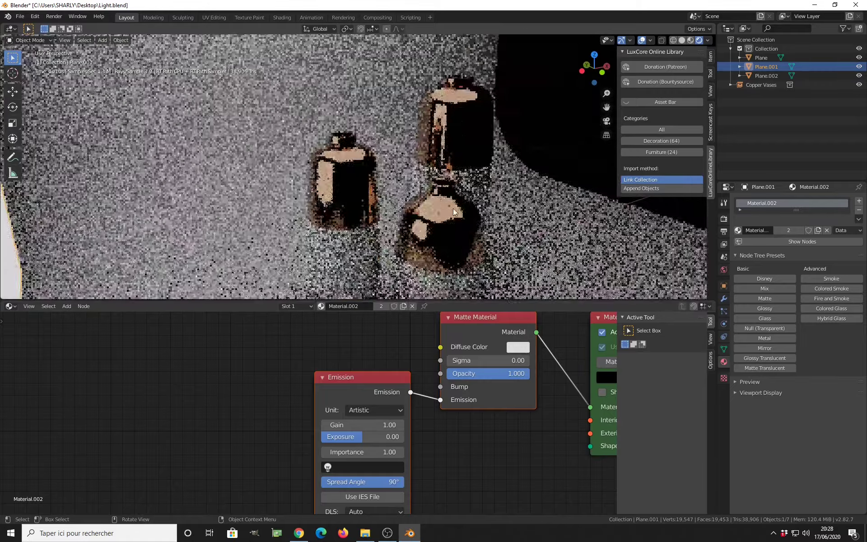
pyautogui.moveTo(406, 205); pyautogui.dragTo(357, 210, button='middle')
pyautogui.scroll(-4, 312, 222)
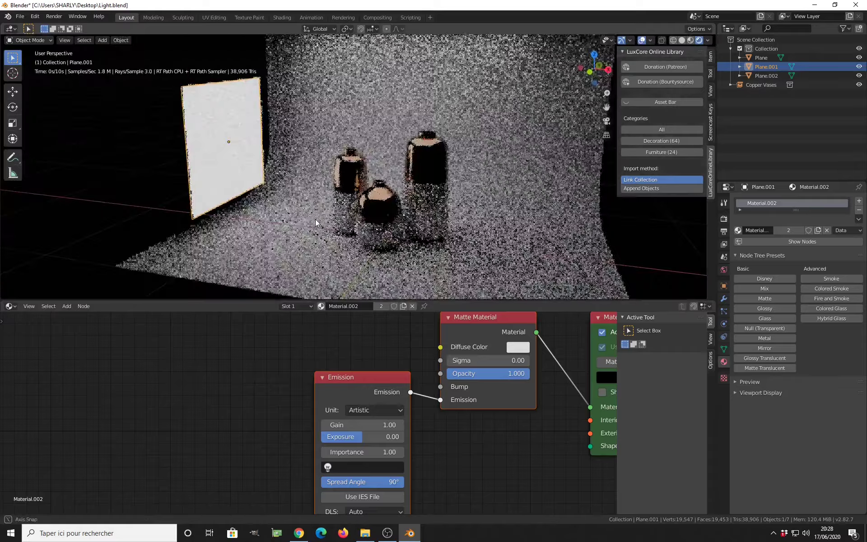
pyautogui.moveTo(277, 205); pyautogui.dragTo(288, 206, button='middle')
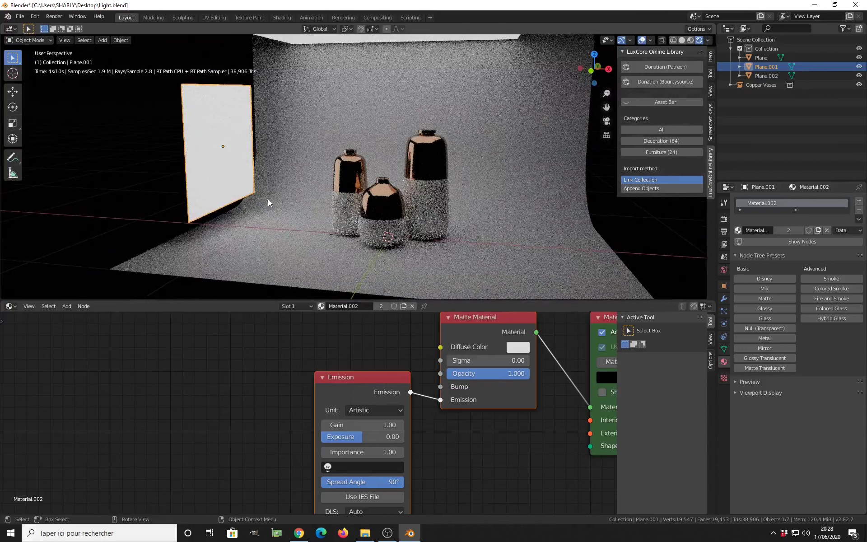
# Step: Add a Blender Blend texture node and connect its color output to the Emission node's Color
pyautogui.moveTo(352, 385); pyautogui.dragTo(407, 378, button='middle')
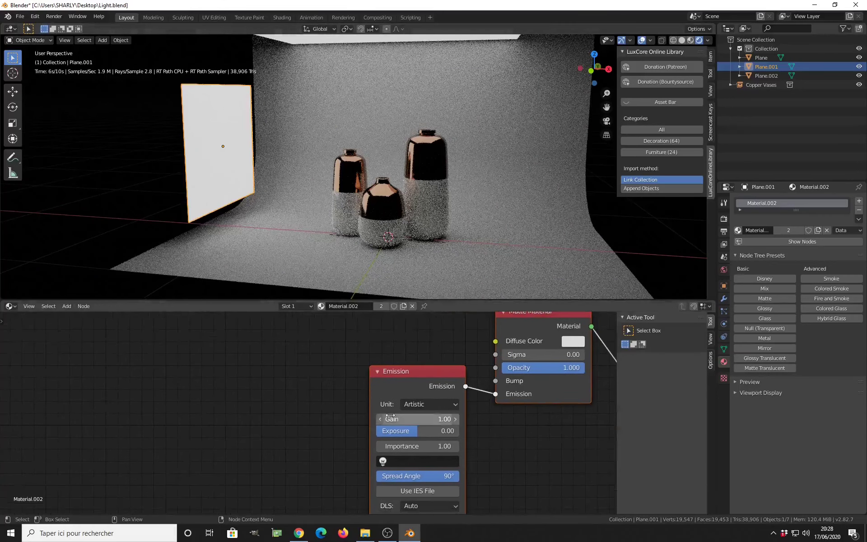
pyautogui.moveTo(399, 414); pyautogui.dragTo(430, 401, button='middle')
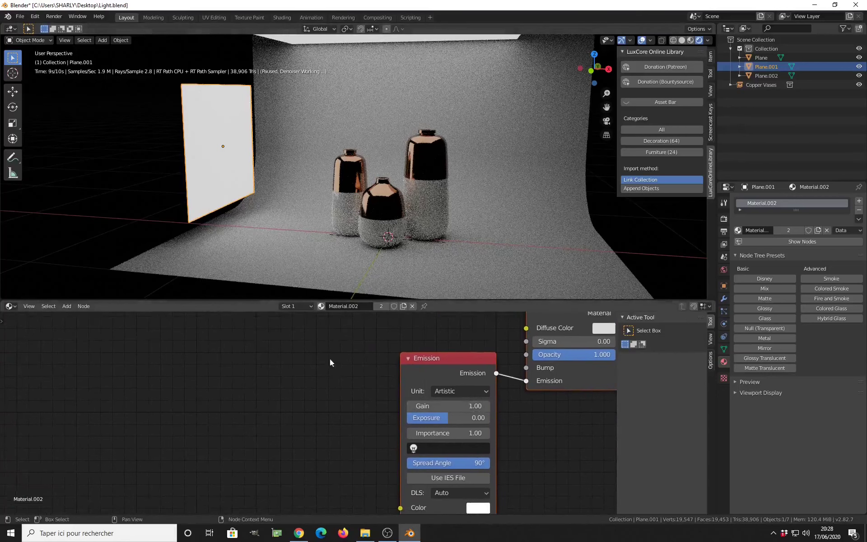
pyautogui.moveTo(369, 375); pyautogui.dragTo(401, 317, button='middle')
pyautogui.moveTo(333, 355); pyautogui.dragTo(354, 362, button='middle')
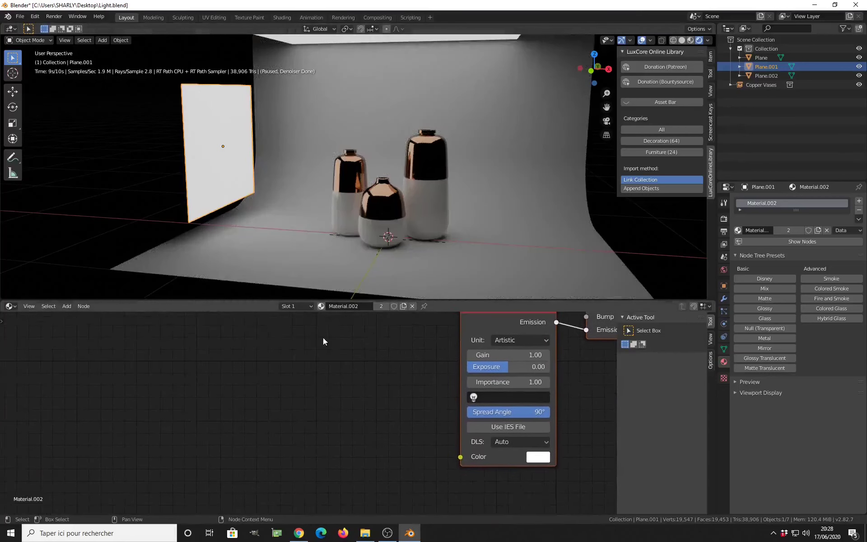
pyautogui.hotkey('shift', 'a')
pyautogui.moveTo(340, 375)
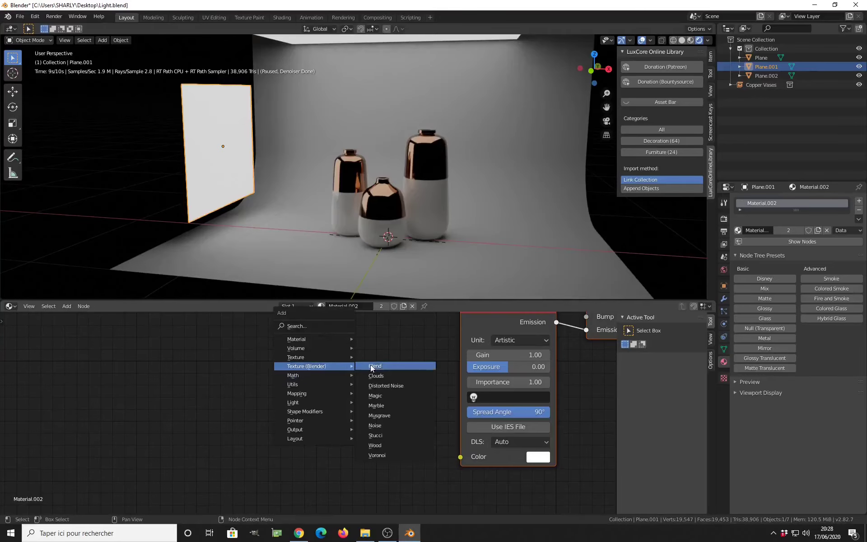
pyautogui.click(370, 364)
pyautogui.click(216, 340)
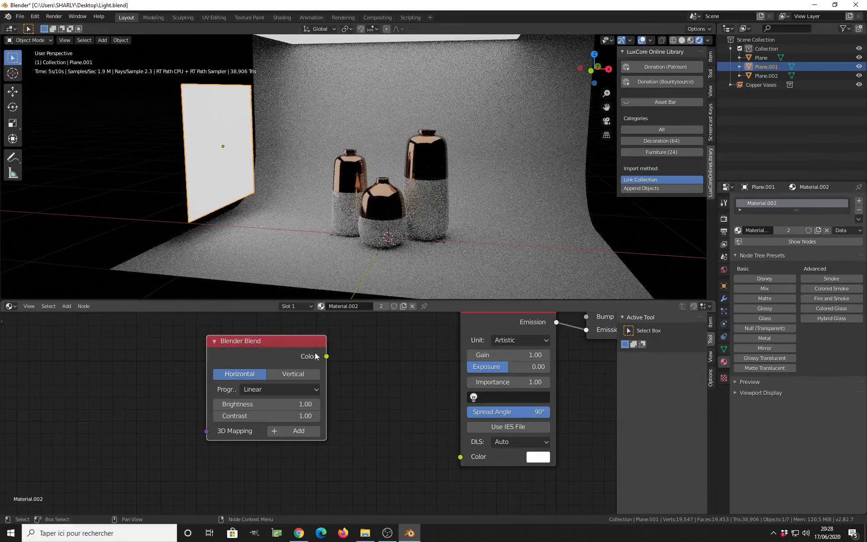
pyautogui.moveTo(326, 357); pyautogui.dragTo(442, 451)
# Step: Connect the Blend texture's color to the Matte Material's Diffuse Color too, and move the Blend node slightly upward
pyautogui.scroll(-2, 335, 396)
pyautogui.moveTo(335, 396); pyautogui.dragTo(294, 429, button='middle')
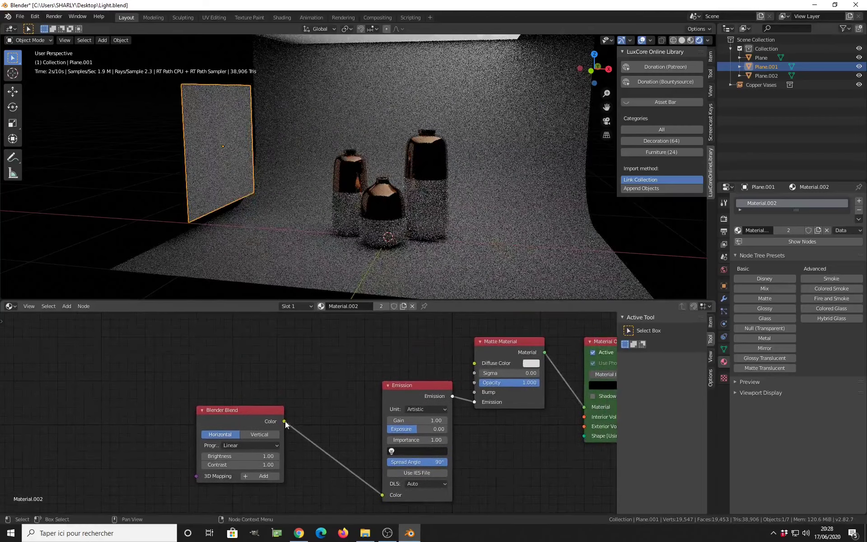
pyautogui.moveTo(285, 423); pyautogui.dragTo(475, 362)
pyautogui.moveTo(264, 405); pyautogui.dragTo(334, 391, button='middle')
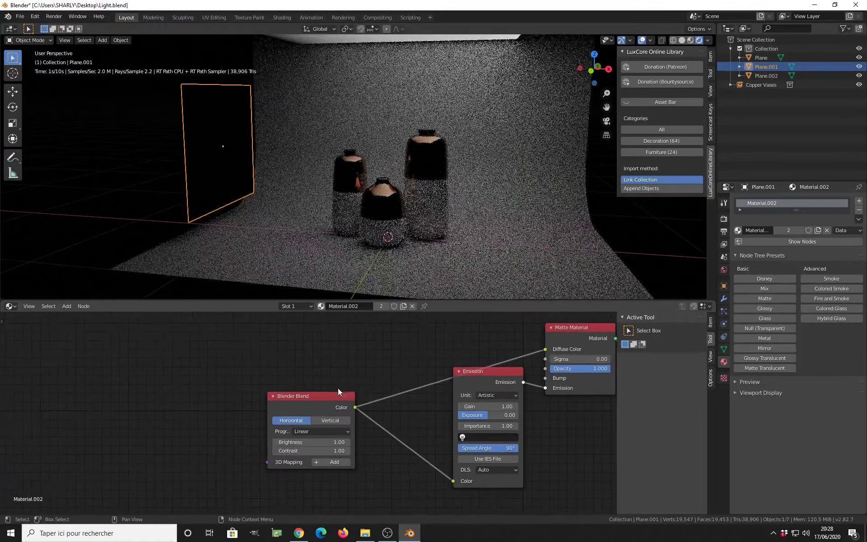
pyautogui.moveTo(334, 391); pyautogui.dragTo(333, 355)
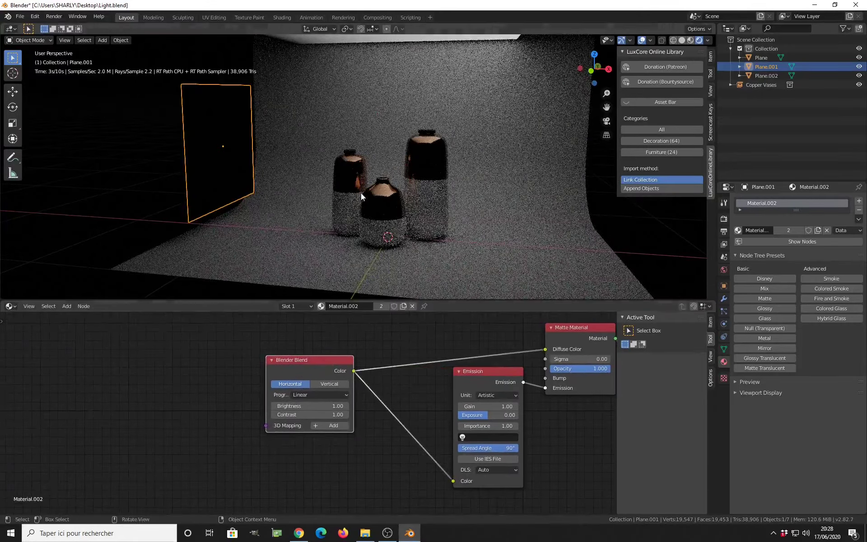
# Step: Add a 3D Mapping node to the Blend texture and set its mapping to UV
pyautogui.moveTo(353, 197); pyautogui.dragTo(389, 164, button='middle')
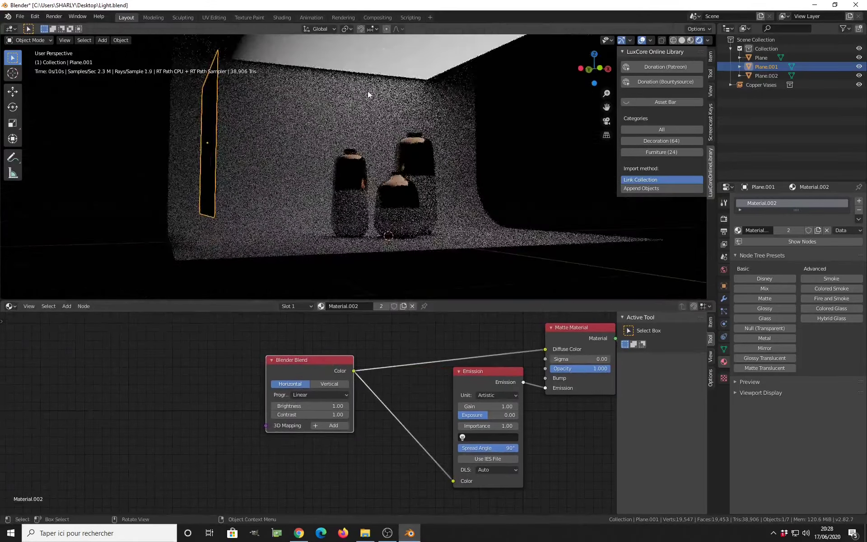
pyautogui.moveTo(366, 91); pyautogui.dragTo(314, 61, button='middle')
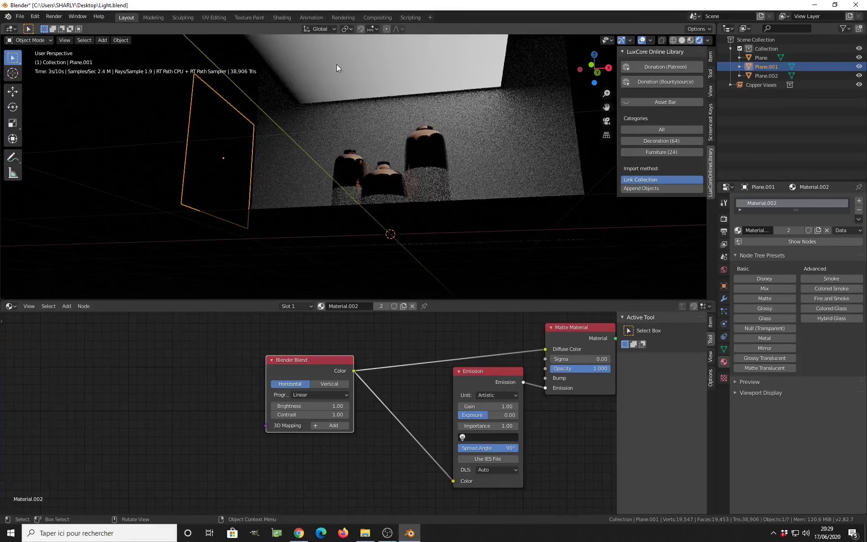
pyautogui.moveTo(338, 82); pyautogui.dragTo(285, 129, button='middle')
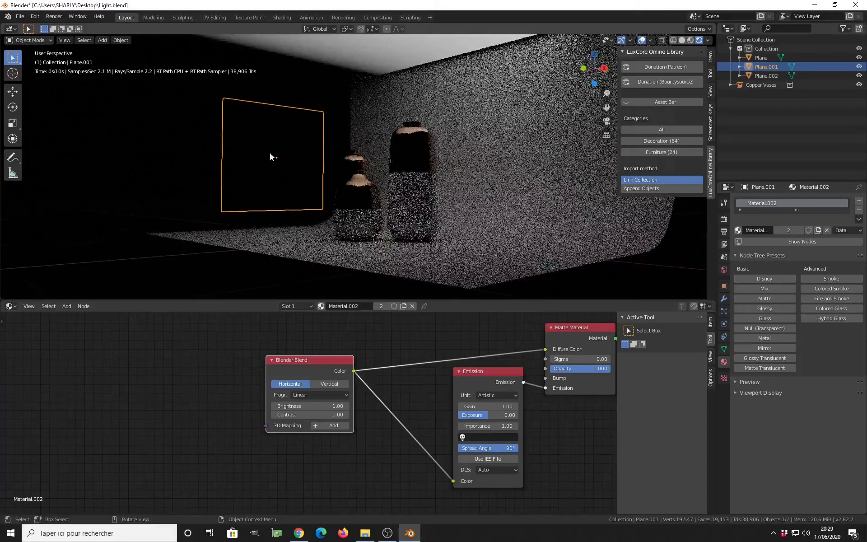
pyautogui.moveTo(308, 166); pyautogui.dragTo(302, 63, button='middle')
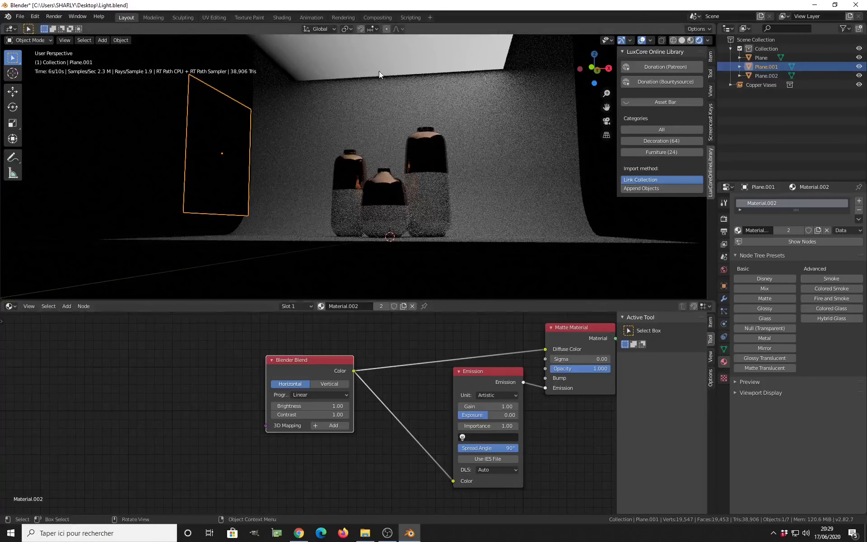
pyautogui.moveTo(325, 364); pyautogui.dragTo(348, 348, button='middle')
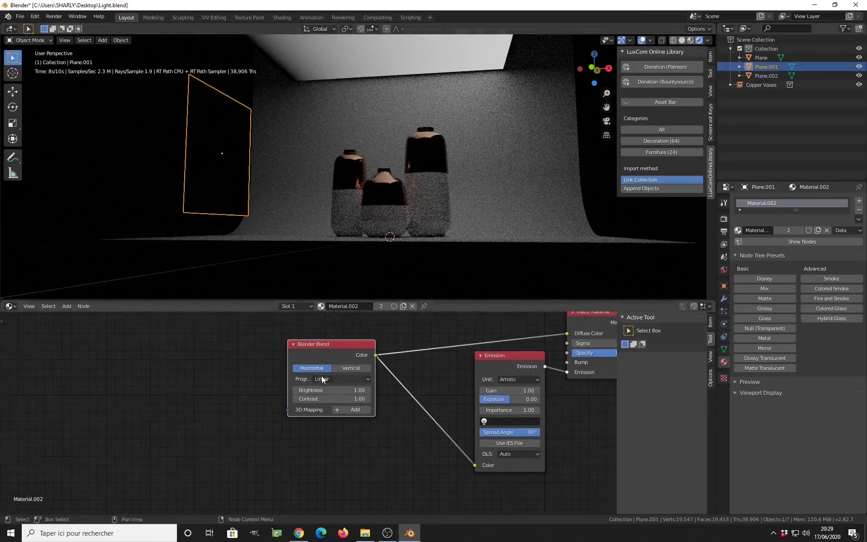
pyautogui.moveTo(322, 377); pyautogui.dragTo(375, 382, button='middle')
pyautogui.scroll(2, 330, 418)
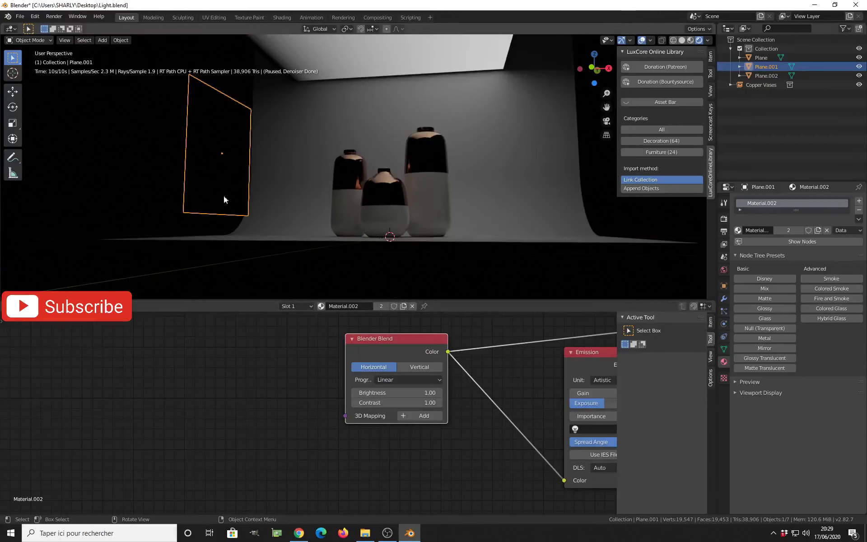
pyautogui.click(422, 417)
pyautogui.moveTo(307, 435); pyautogui.dragTo(375, 404, button='middle')
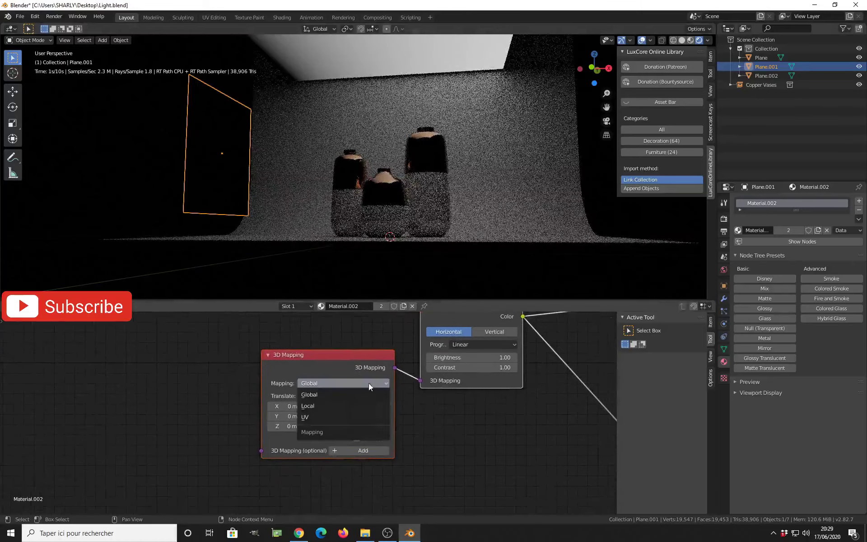
pyautogui.click(338, 420)
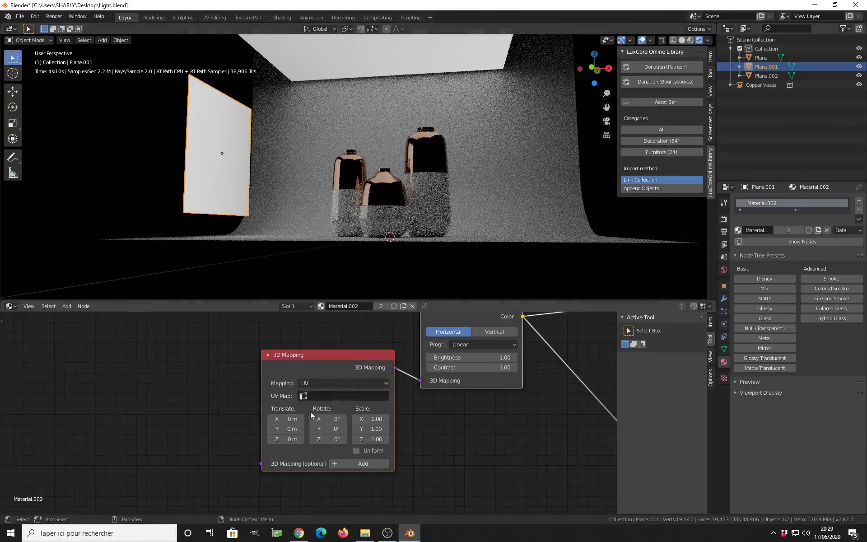
# Step: Enable uniform scaling on the 3D Mapping node and set the scale to -1.55
pyautogui.moveTo(313, 422); pyautogui.dragTo(302, 398, button='middle')
pyautogui.moveTo(235, 138)
pyautogui.mouseDown(button='middle')
pyautogui.moveTo(212, 140)
pyautogui.moveTo(222, 139)
pyautogui.mouseUp(button='middle')
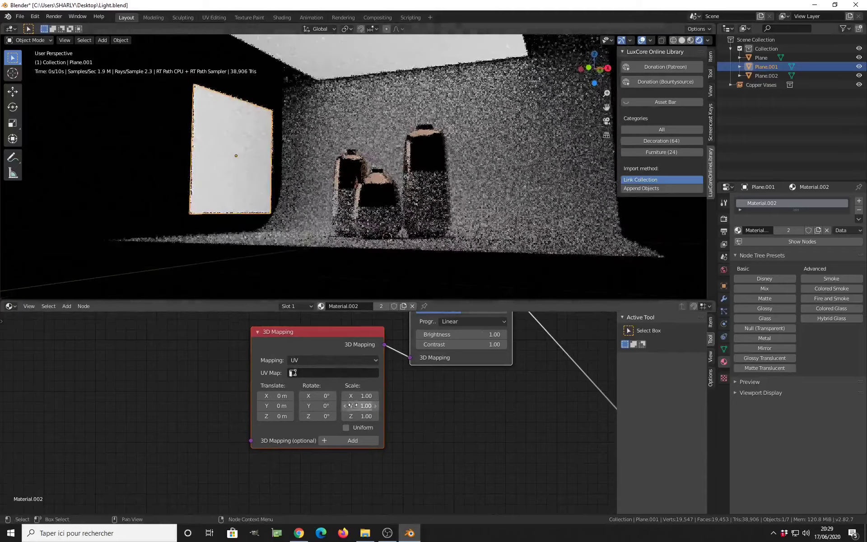
pyautogui.click(348, 428)
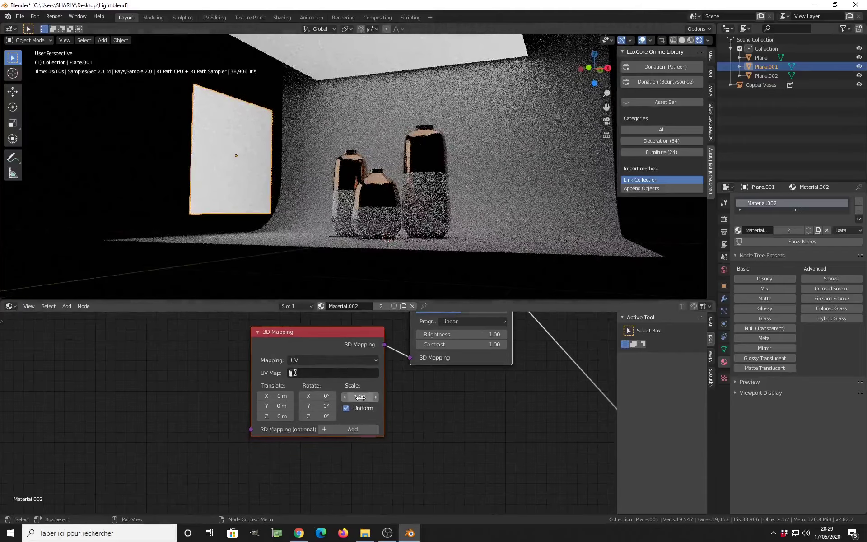
pyautogui.moveTo(359, 397); pyautogui.dragTo(250, 396)
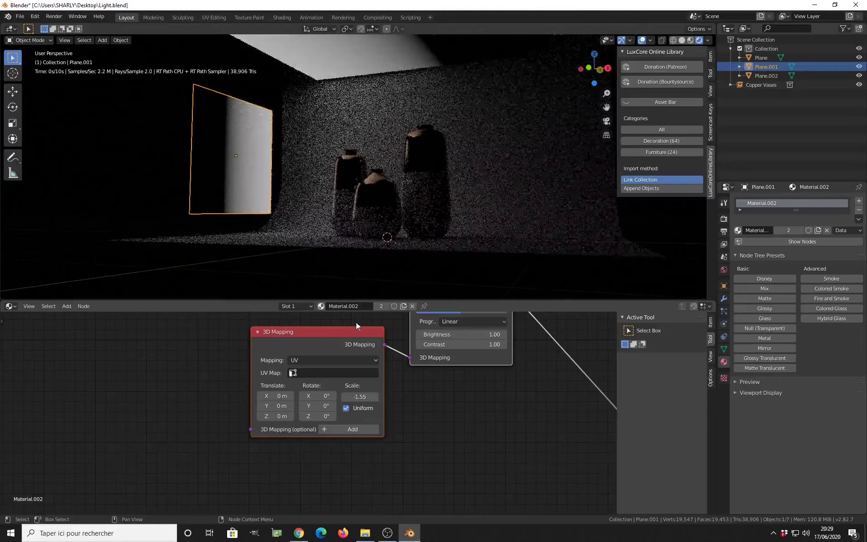
# Step: Set the Emission node's gain to 2.86
pyautogui.scroll(6, 386, 202)
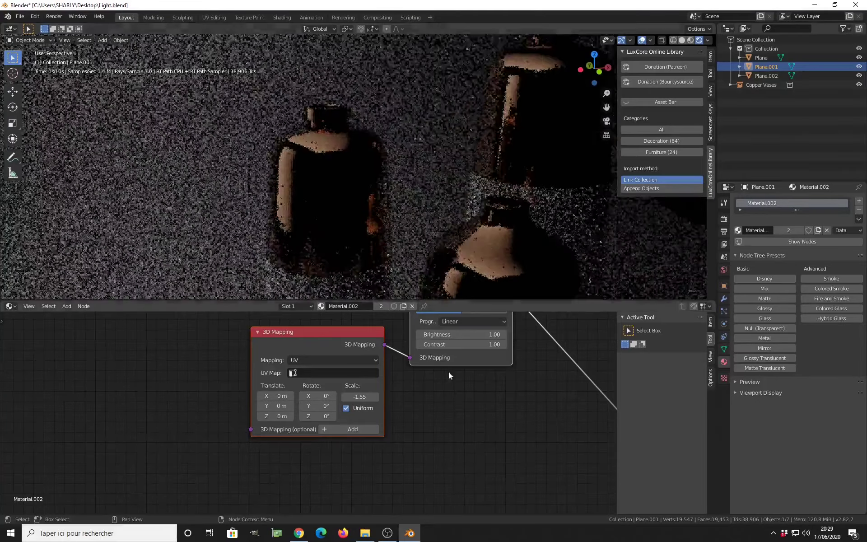
pyautogui.scroll(-2, 534, 381)
pyautogui.moveTo(533, 380); pyautogui.dragTo(354, 417, button='middle')
pyautogui.scroll(4, 440, 389)
pyautogui.moveTo(398, 397)
pyautogui.mouseDown()
pyautogui.moveTo(434, 398)
pyautogui.moveTo(414, 396)
pyautogui.mouseUp()
# Step: Insert a Color Math node in Mix mode before the Emission color, with the Blend texture driving its Fac
pyautogui.scroll(-4, 307, 421)
pyautogui.moveTo(311, 422); pyautogui.dragTo(388, 401, button='middle')
pyautogui.scroll(2, 357, 418)
pyautogui.hotkey('shift', 'a')
pyautogui.moveTo(360, 418)
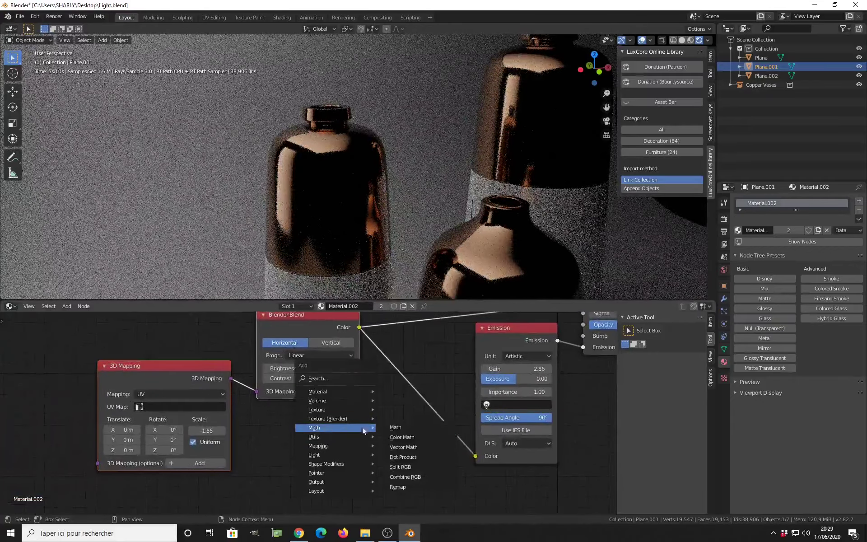
pyautogui.click(403, 441)
pyautogui.click(378, 404)
pyautogui.moveTo(353, 458); pyautogui.dragTo(372, 393, button='middle')
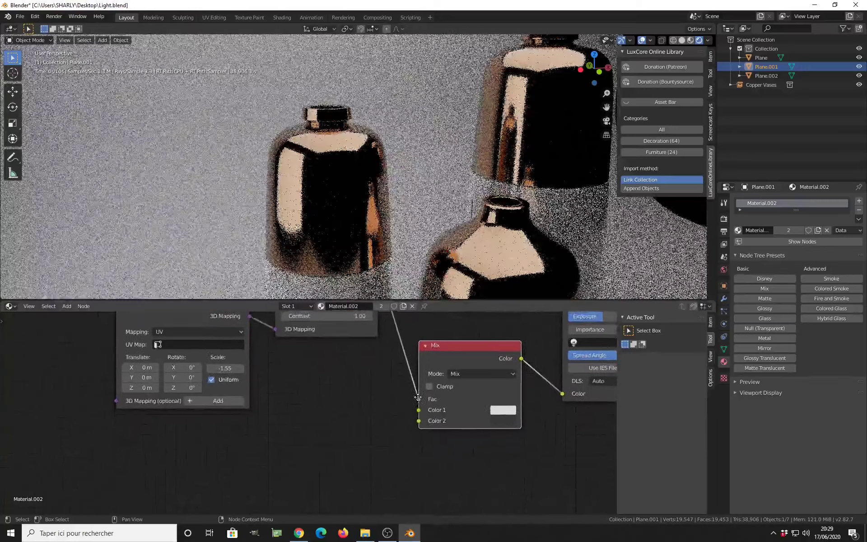
# Step: Set the Mix node's Color 1 to black and its Color 2 to light grey
pyautogui.scroll(3, 434, 434)
pyautogui.moveTo(435, 432); pyautogui.dragTo(374, 445, button='middle')
pyautogui.click(478, 434)
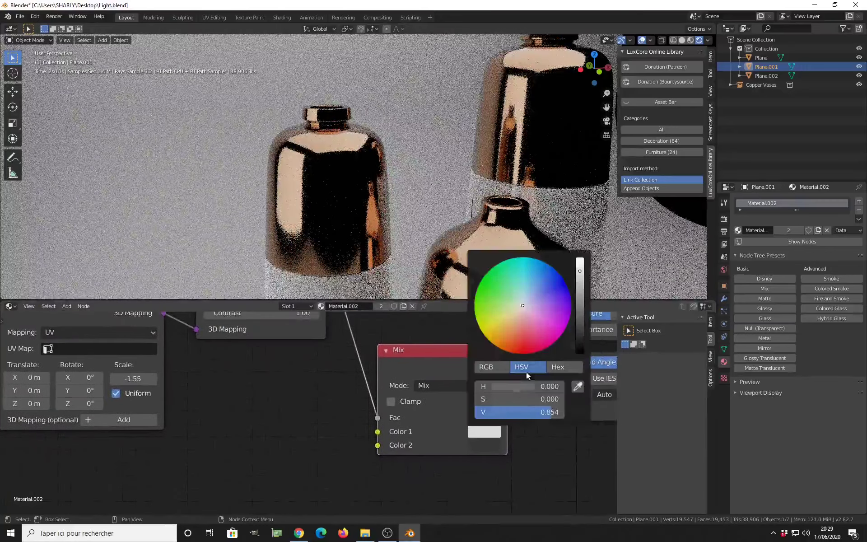
pyautogui.moveTo(579, 315); pyautogui.dragTo(580, 289)
# Step: Try an orange tint for the Mix node's Color 2 and check the plane's light on the vases
pyautogui.click(480, 444)
pyautogui.moveTo(524, 319); pyautogui.dragTo(512, 343)
pyautogui.scroll(-3, 347, 215)
pyautogui.moveTo(347, 218); pyautogui.dragTo(388, 225, button='middle')
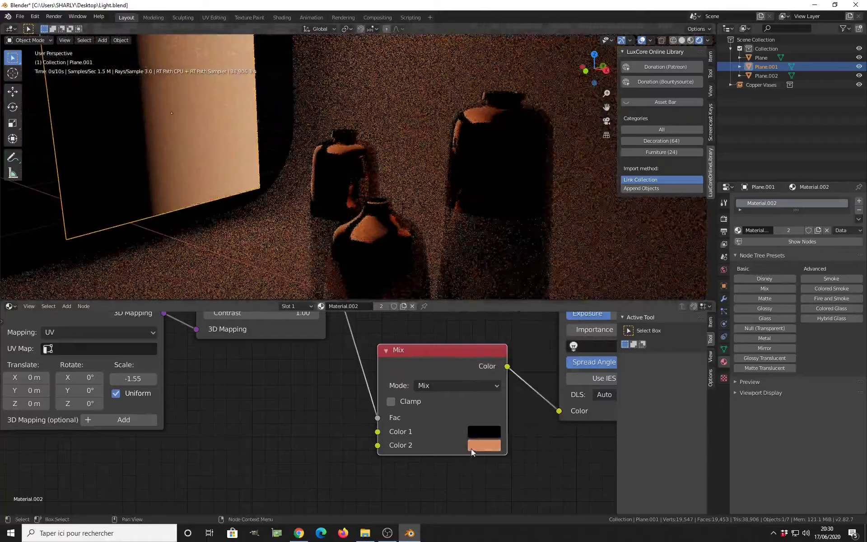
# Step: Set the Mix node's Color 2 to near-white with hue 0.969, saturation 0.024 and value 0.835
pyautogui.click(472, 452)
pyautogui.moveTo(512, 340)
pyautogui.mouseDown()
pyautogui.moveTo(510, 306)
pyautogui.moveTo(523, 320)
pyautogui.mouseUp()
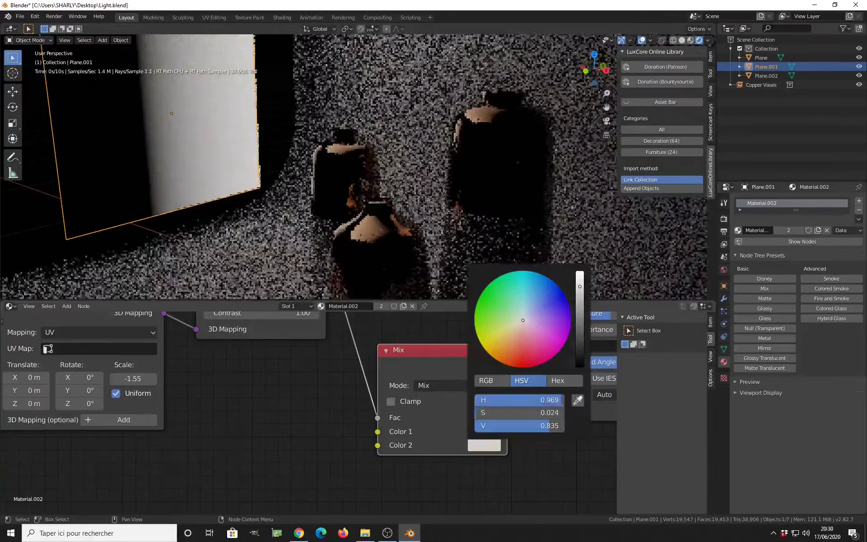
pyautogui.scroll(-5, 366, 430)
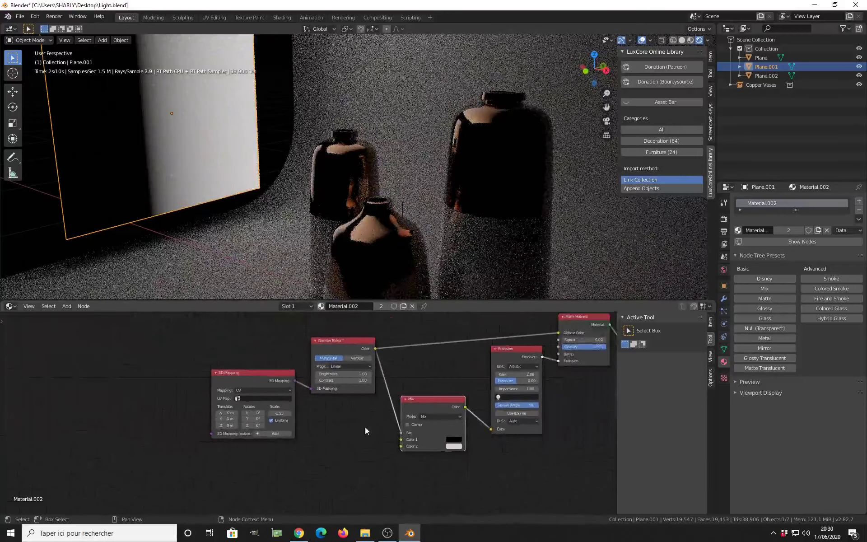
# Step: Try rotating the gradient by -52° about Z in the 3D Mapping node and inspect the vase reflections
pyautogui.moveTo(335, 429); pyautogui.dragTo(375, 424, button='middle')
pyautogui.moveTo(302, 426); pyautogui.dragTo(339, 430, button='middle')
pyautogui.scroll(5, 310, 453)
pyautogui.moveTo(183, 145); pyautogui.dragTo(251, 123, button='middle')
pyautogui.scroll(2, 371, 413)
pyautogui.moveTo(376, 401); pyautogui.dragTo(283, 401)
pyautogui.moveTo(367, 205); pyautogui.dragTo(375, 153, button='middle')
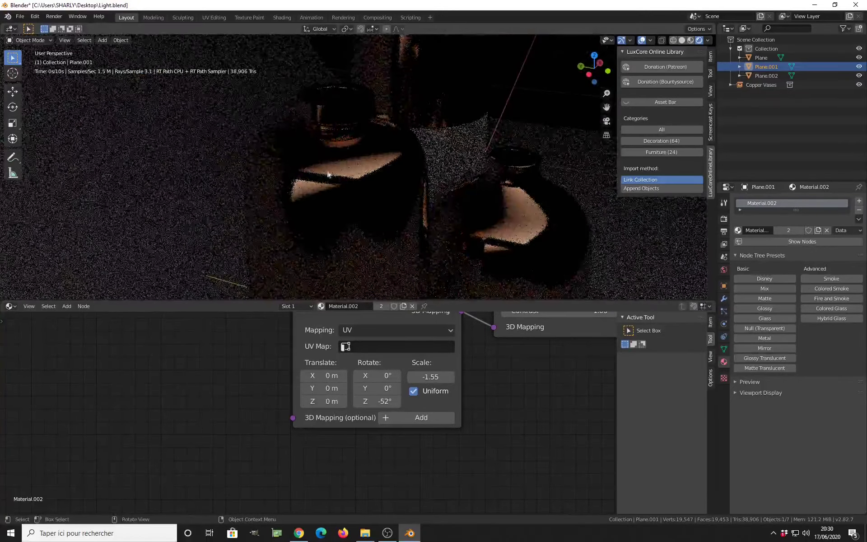
pyautogui.moveTo(339, 209); pyautogui.dragTo(310, 170, button='middle')
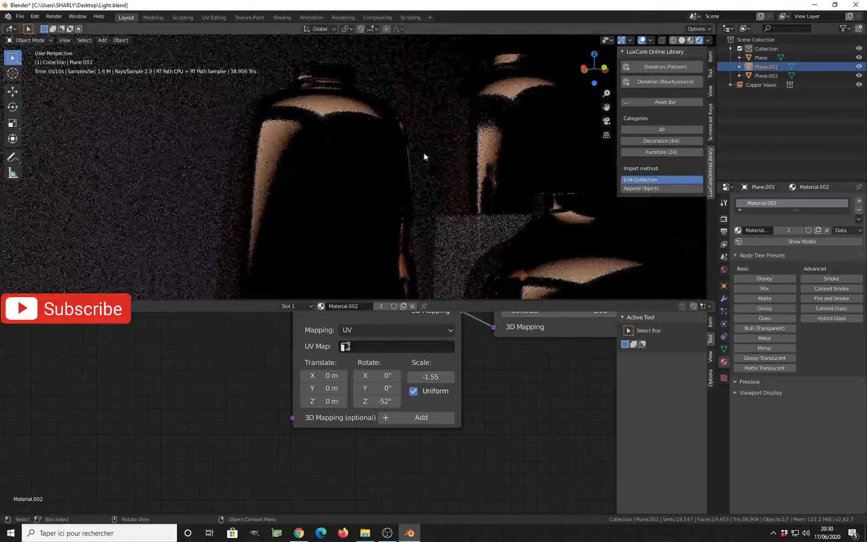
# Step: Reset the 3D Mapping node's Z rotation to 0°
pyautogui.scroll(-2, 406, 229)
pyautogui.moveTo(407, 229); pyautogui.dragTo(343, 236, button='middle')
pyautogui.scroll(-3, 342, 237)
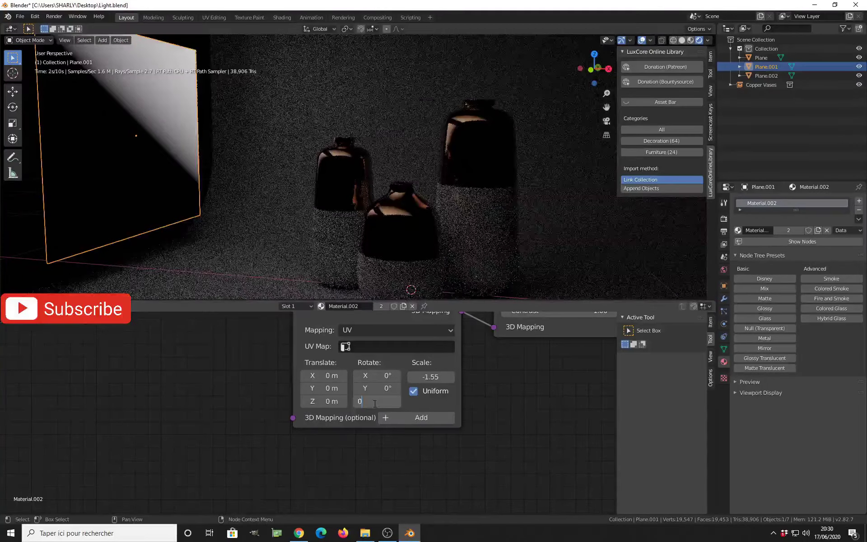
pyautogui.press('Return')
# Step: Change the Blend texture's progression to Spherical
pyautogui.scroll(-4, 375, 403)
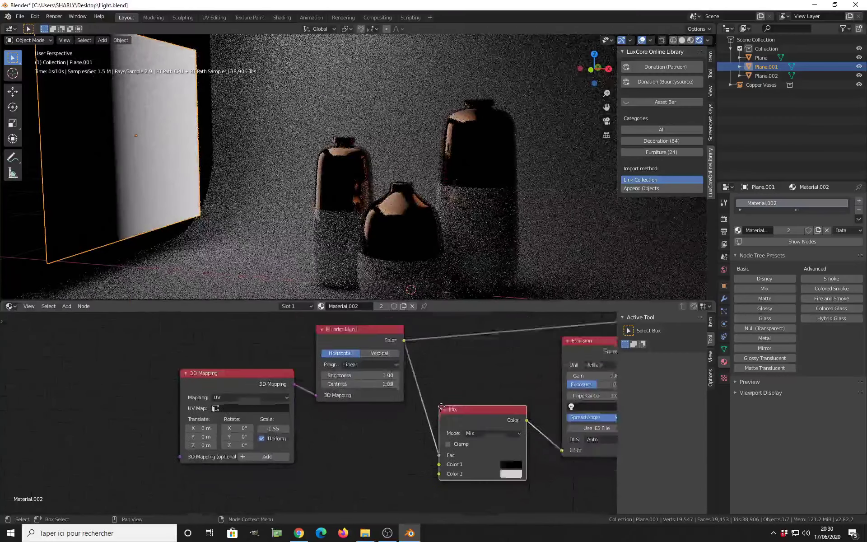
pyautogui.scroll(3, 357, 361)
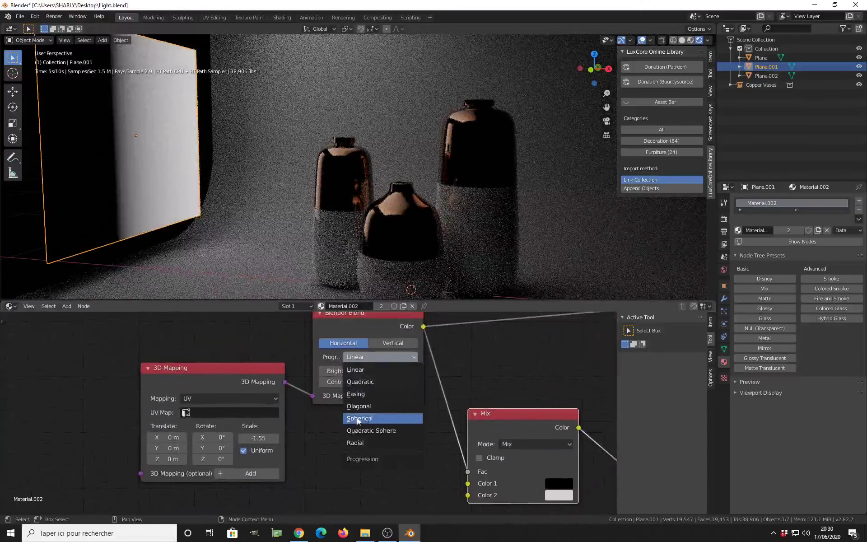
pyautogui.click(359, 419)
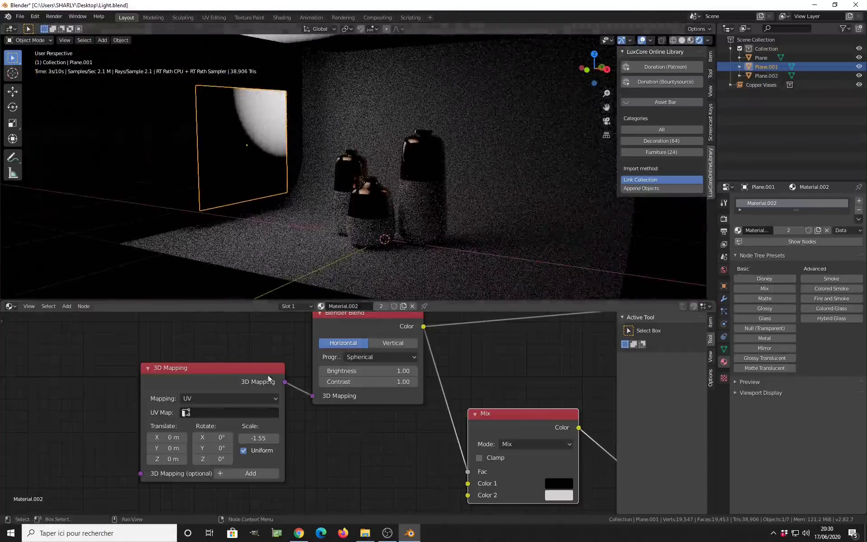
# Step: Set the 3D Mapping translation to 0.91 m in X and 0.47 m in Y, and the uniform scale to -2.12
pyautogui.moveTo(268, 378); pyautogui.dragTo(350, 353, button='middle')
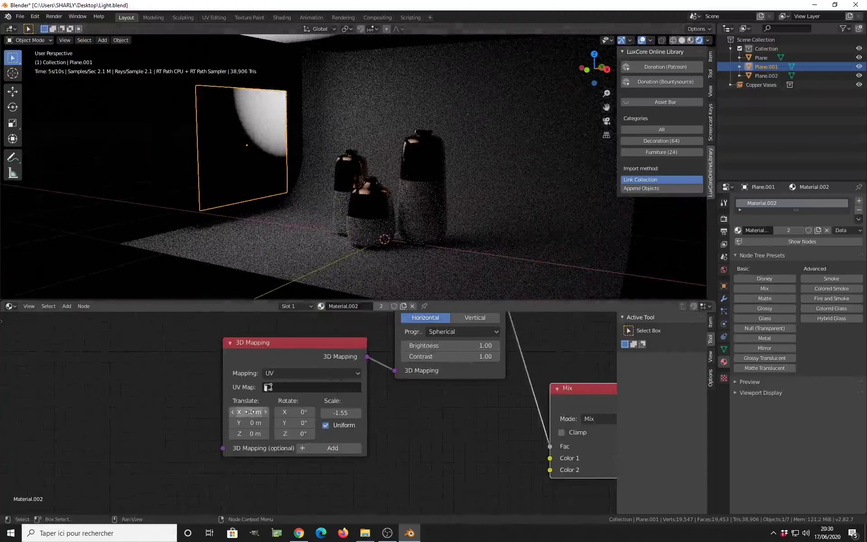
pyautogui.moveTo(251, 423)
pyautogui.mouseDown()
pyautogui.moveTo(275, 422)
pyautogui.moveTo(240, 423)
pyautogui.moveTo(244, 412)
pyautogui.mouseUp()
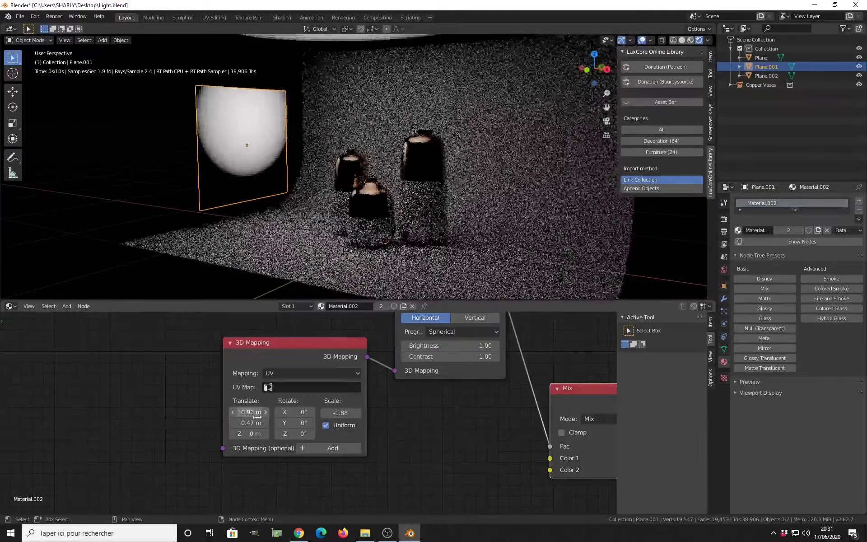
pyautogui.moveTo(344, 413); pyautogui.dragTo(325, 412)
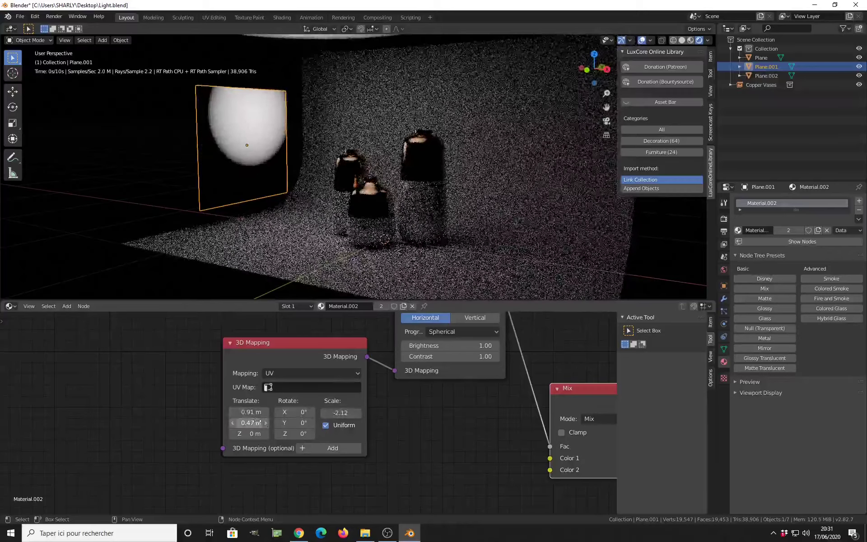
# Step: Set the 3D Mapping translation to 1.1 m in both X and Y, and the uniform scale to -2.24
pyautogui.moveTo(252, 422)
pyautogui.mouseDown()
pyautogui.moveTo(271, 422)
pyautogui.moveTo(256, 412)
pyautogui.mouseUp()
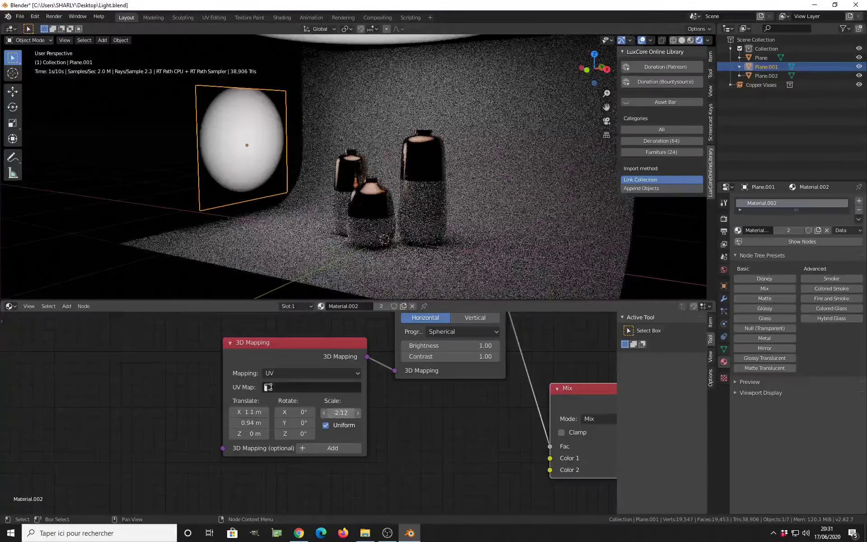
pyautogui.moveTo(340, 412); pyautogui.dragTo(335, 412)
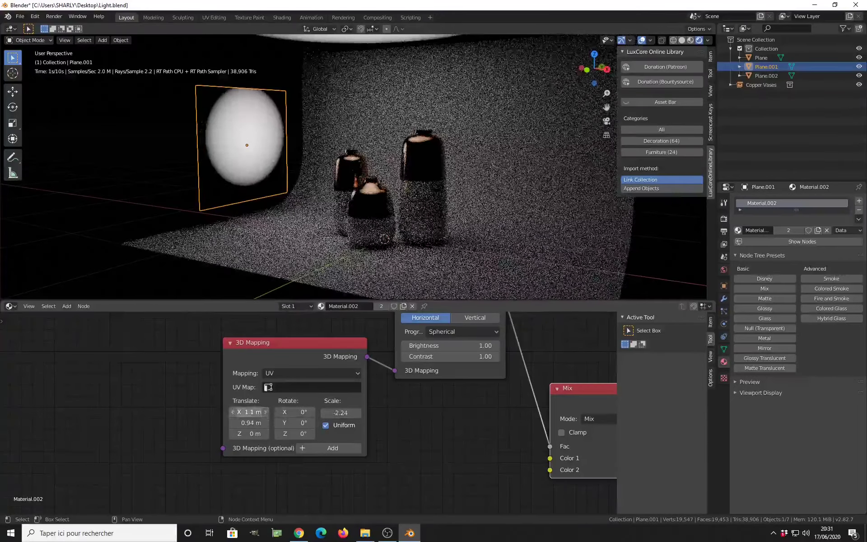
pyautogui.click(254, 428)
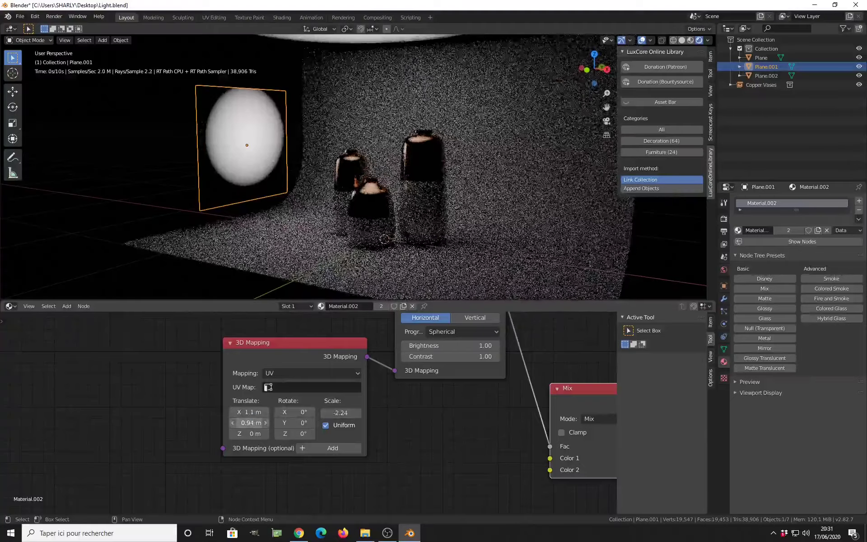
pyautogui.moveTo(254, 424); pyautogui.dragTo(262, 423)
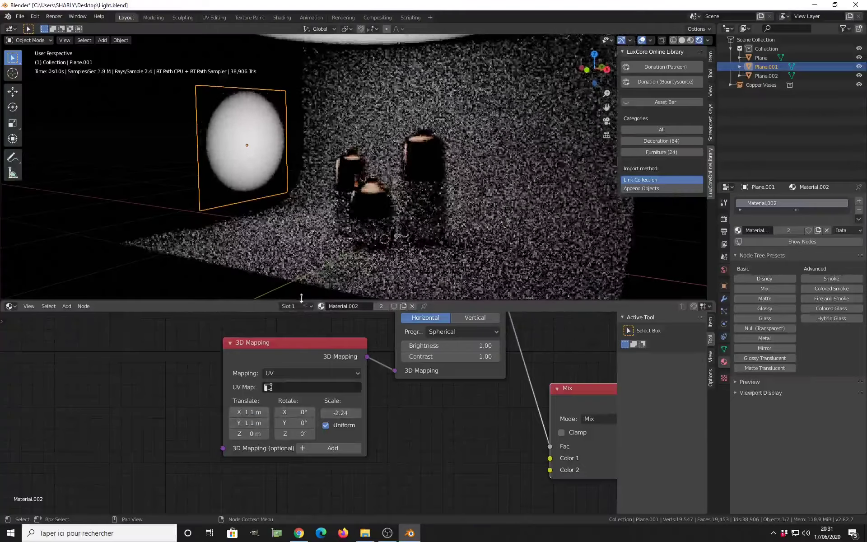
# Step: Examine the round gradient light's reflections on the copper vases from several angles and review the complete light material node tree
pyautogui.moveTo(303, 295); pyautogui.dragTo(373, 292, button='middle')
pyautogui.scroll(5, 369, 271)
pyautogui.moveTo(338, 200); pyautogui.dragTo(375, 199, button='middle')
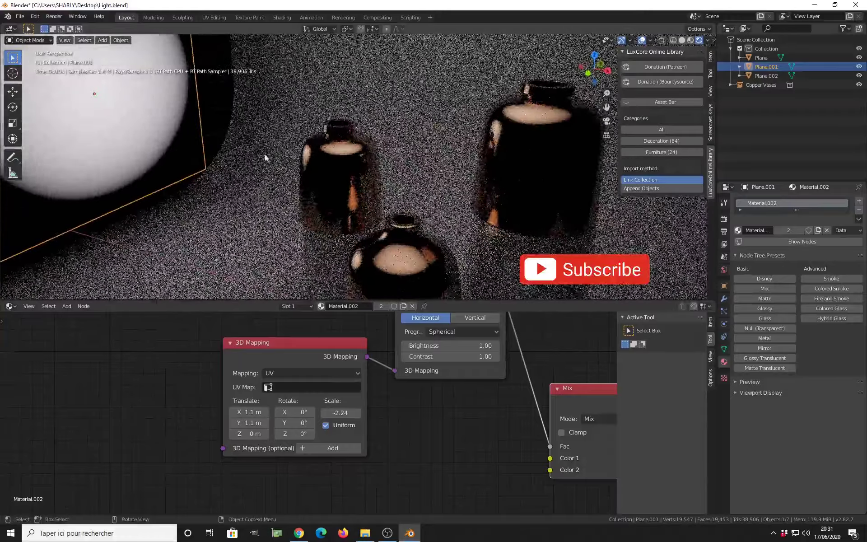
pyautogui.moveTo(240, 183); pyautogui.dragTo(399, 165, button='middle')
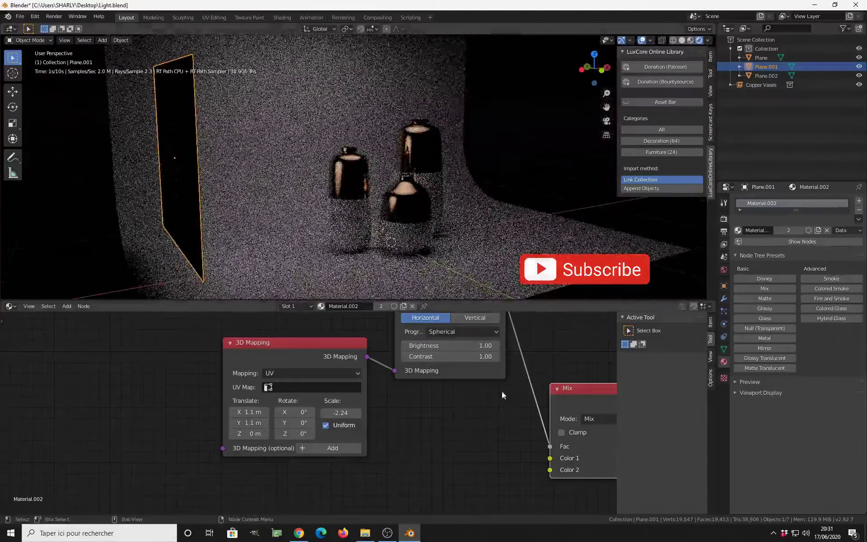
pyautogui.moveTo(501, 394); pyautogui.dragTo(341, 423, button='middle')
pyautogui.scroll(-7, 453, 410)
pyautogui.moveTo(511, 387); pyautogui.dragTo(389, 406, button='middle')
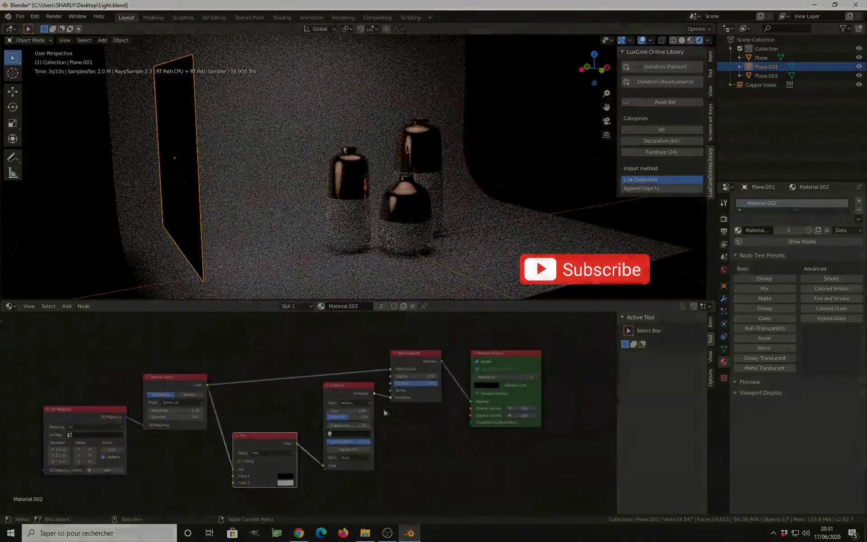
pyautogui.scroll(1, 407, 177)
pyautogui.scroll(-4, 408, 176)
pyautogui.moveTo(408, 176); pyautogui.dragTo(386, 194, button='middle')
pyautogui.moveTo(254, 419); pyautogui.dragTo(449, 373, button='middle')
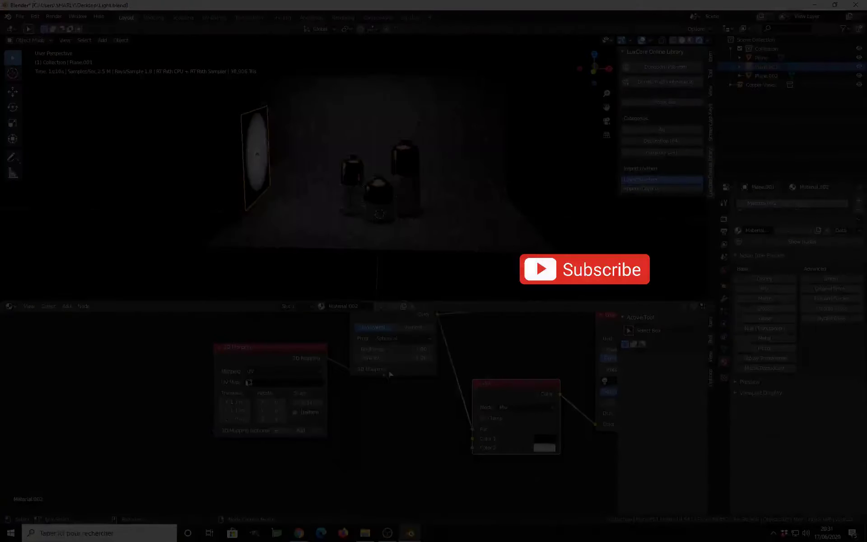